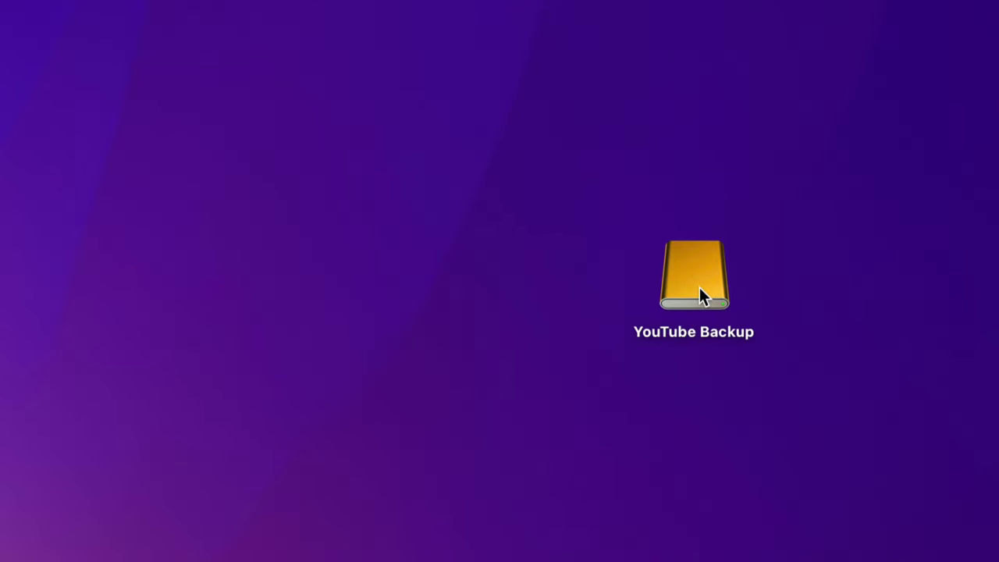
Step: Open the YouTube Backup external drive from the desktop to view its folders and close its window
double_click(700, 289)
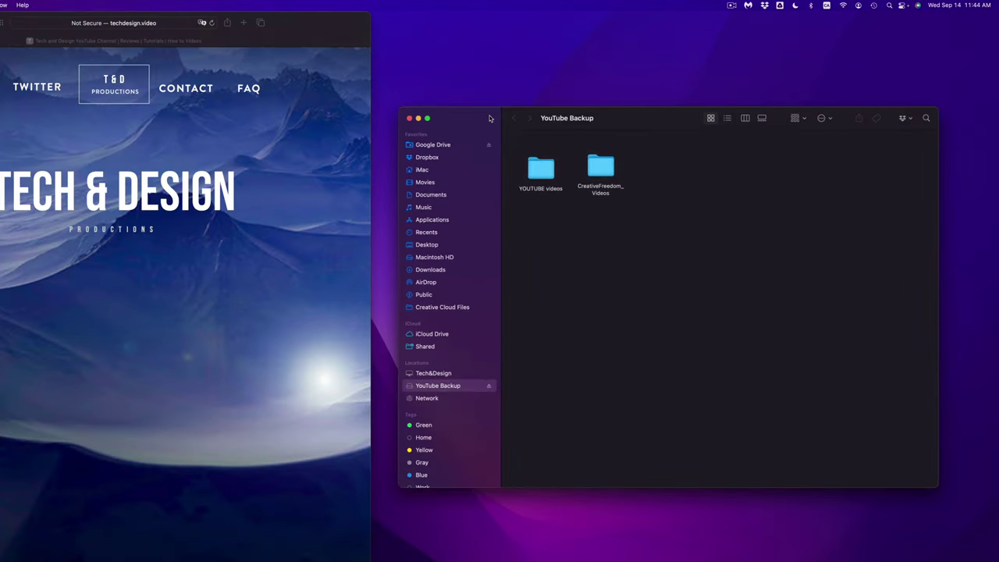
left_click_drag(521, 134, 520, 181)
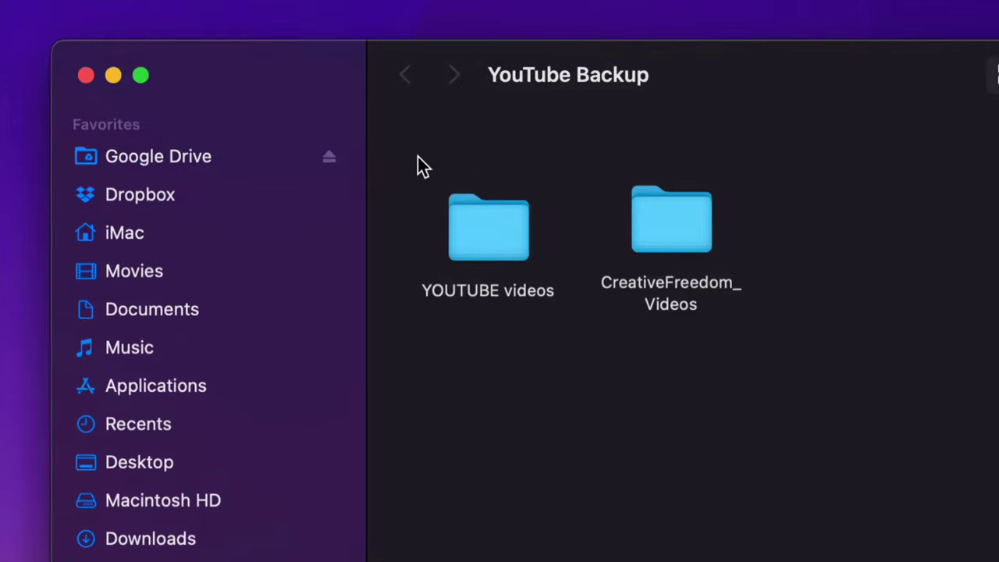
left_click(136, 89)
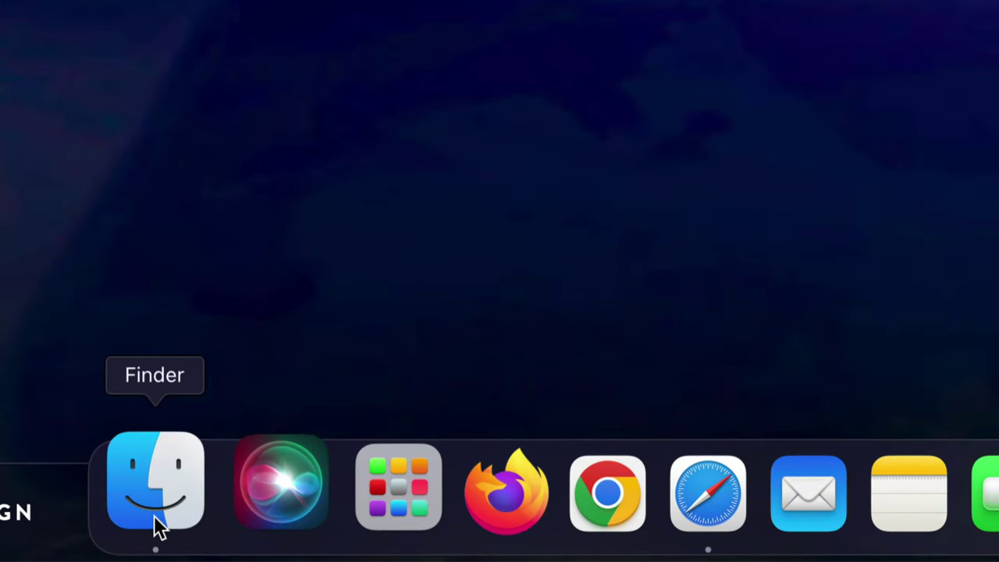
Step: Open the YouTube Backup drive in a Finder window and go into the CreativeFreedom_Videos folder
left_click(155, 551)
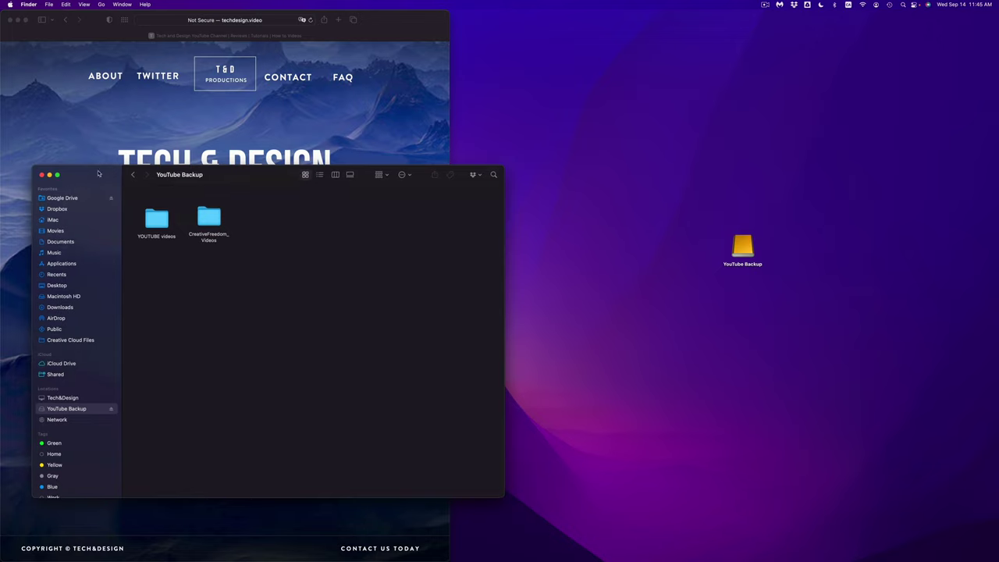
left_click_drag(99, 174, 523, 129)
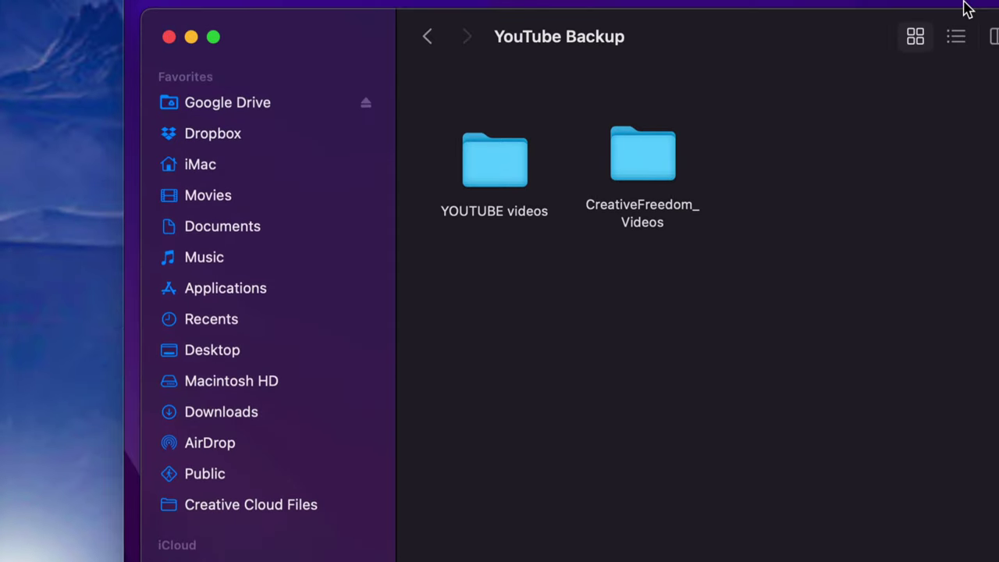
double_click(667, 163)
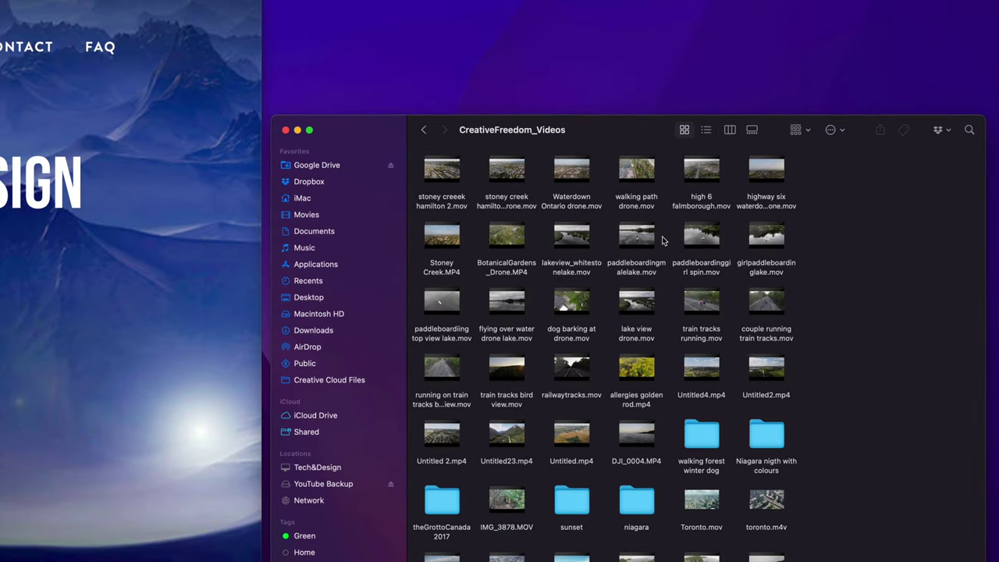
left_click_drag(593, 137, 567, 120)
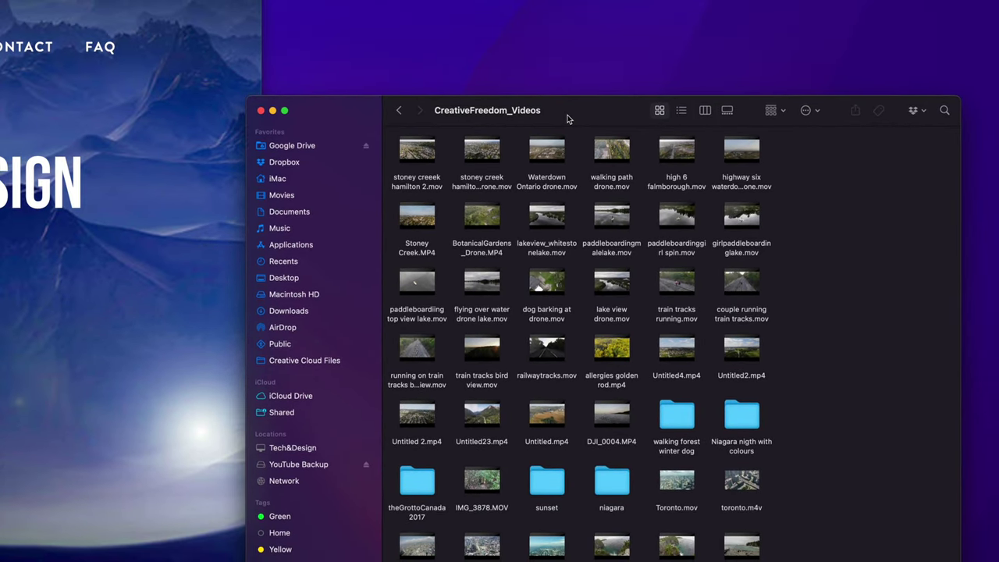
Step: Move the file paddleboardinggirl spin.mov to the Trash
mouse_move(725, 211)
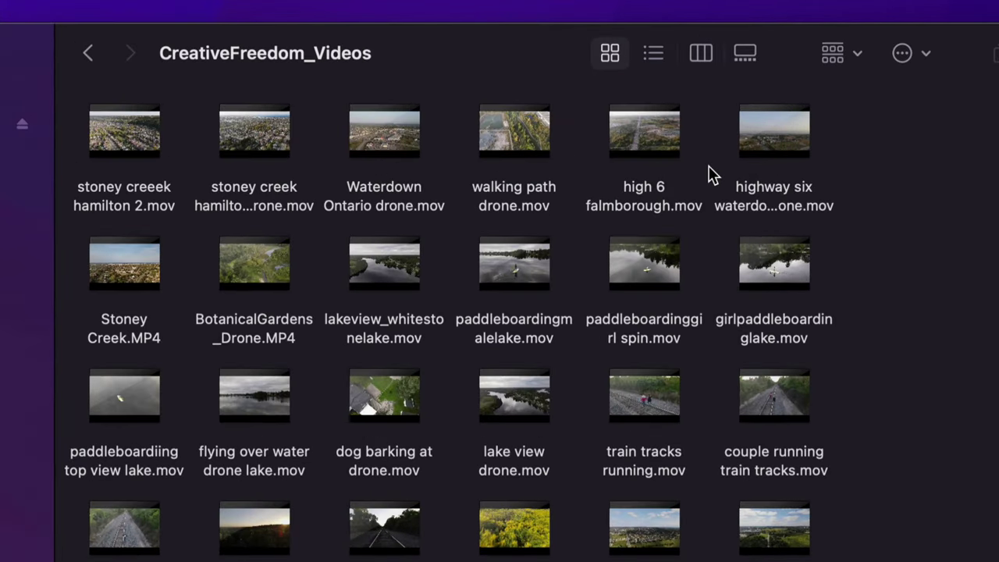
right_click(665, 277)
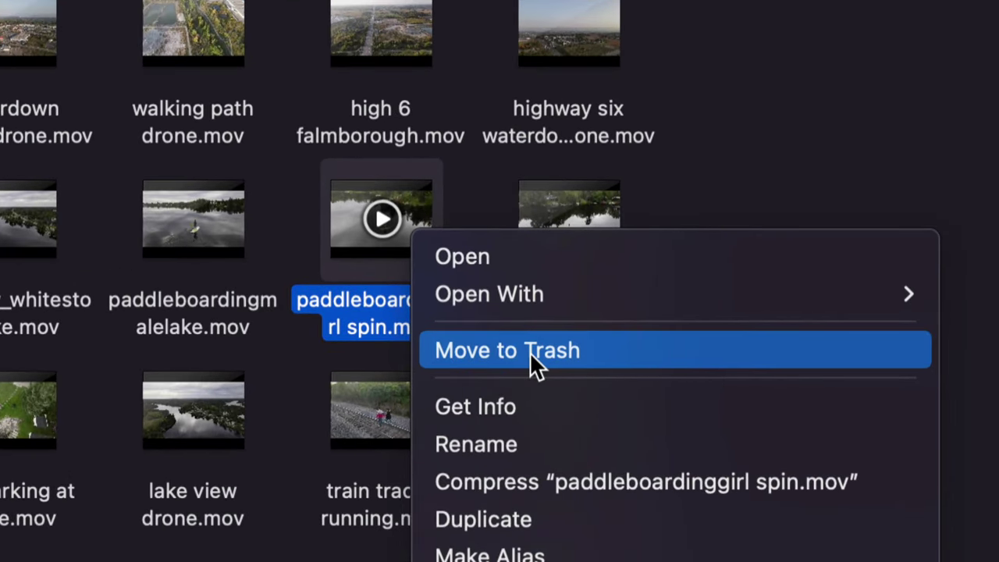
left_click(529, 351)
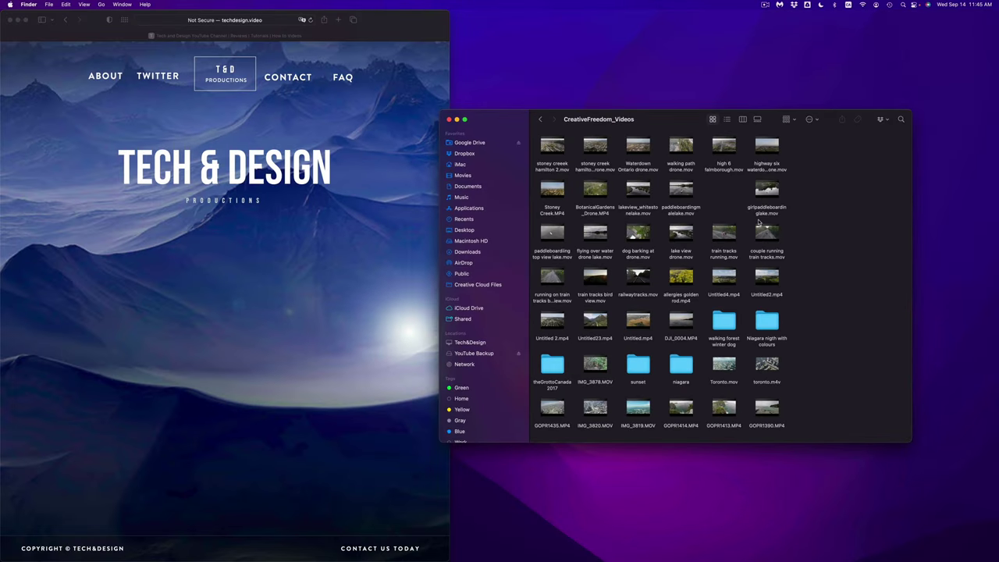
Step: Empty the Trash directly from the Dock to permanently erase the deleted video
mouse_move(838, 558)
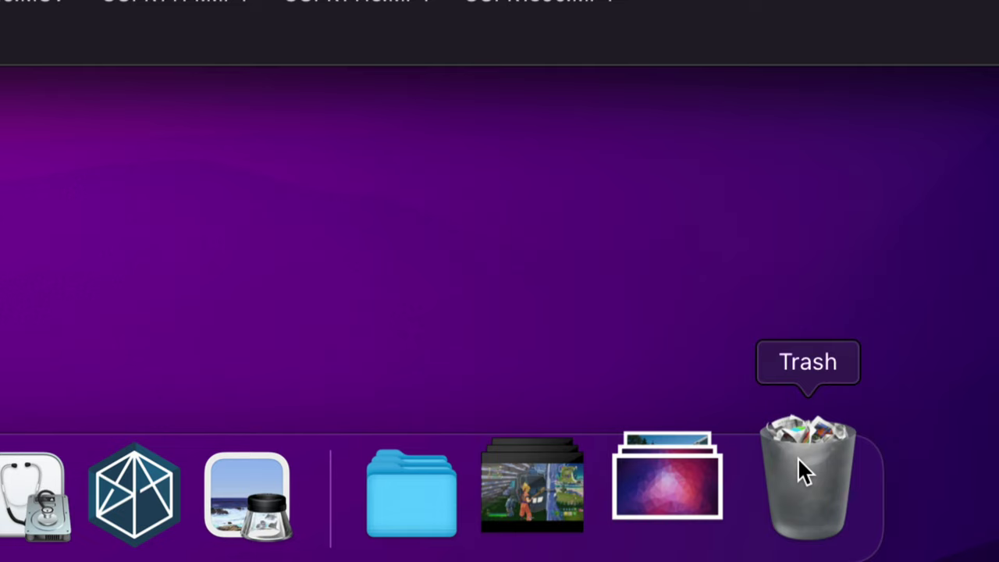
right_click(798, 456)
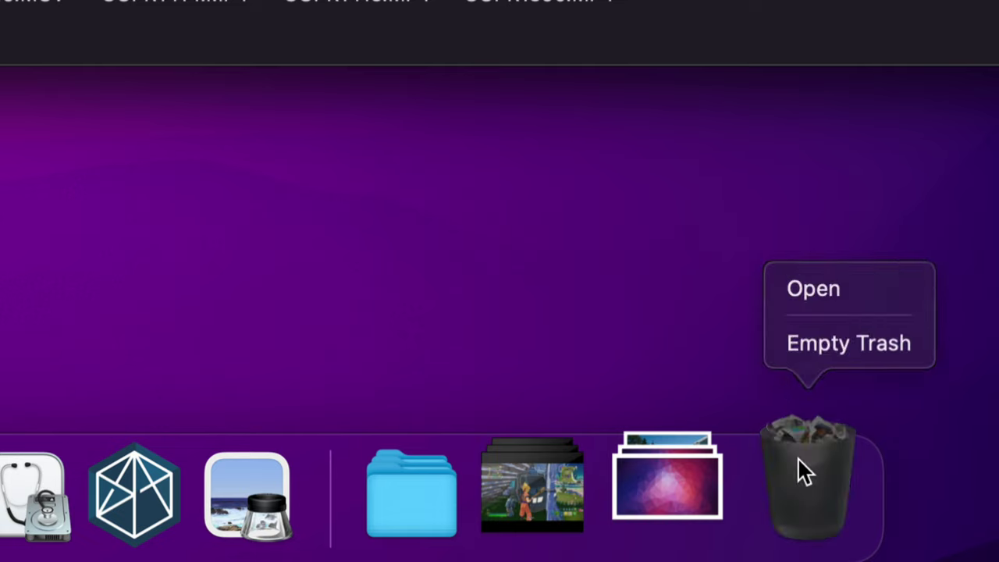
left_click(818, 346)
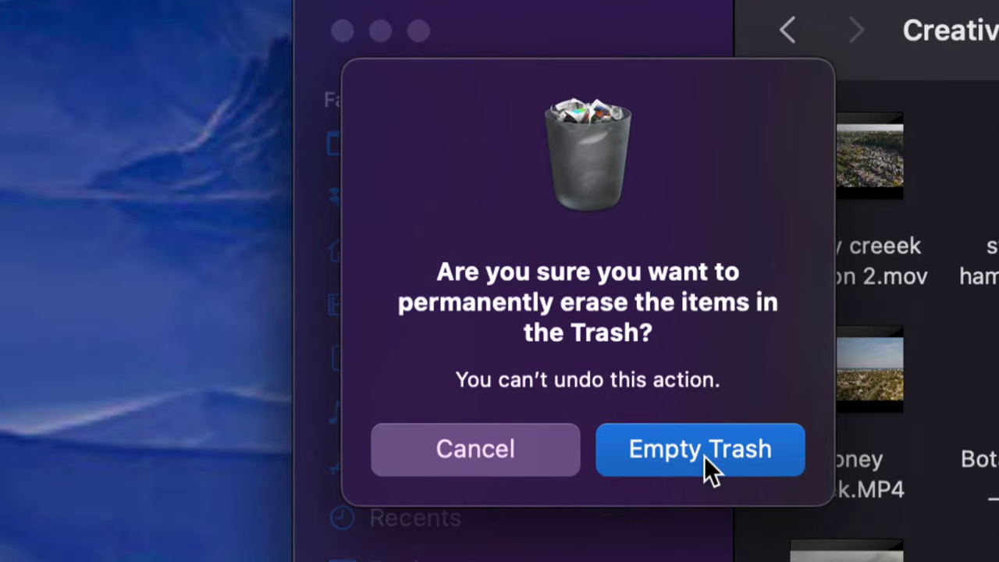
left_click(704, 455)
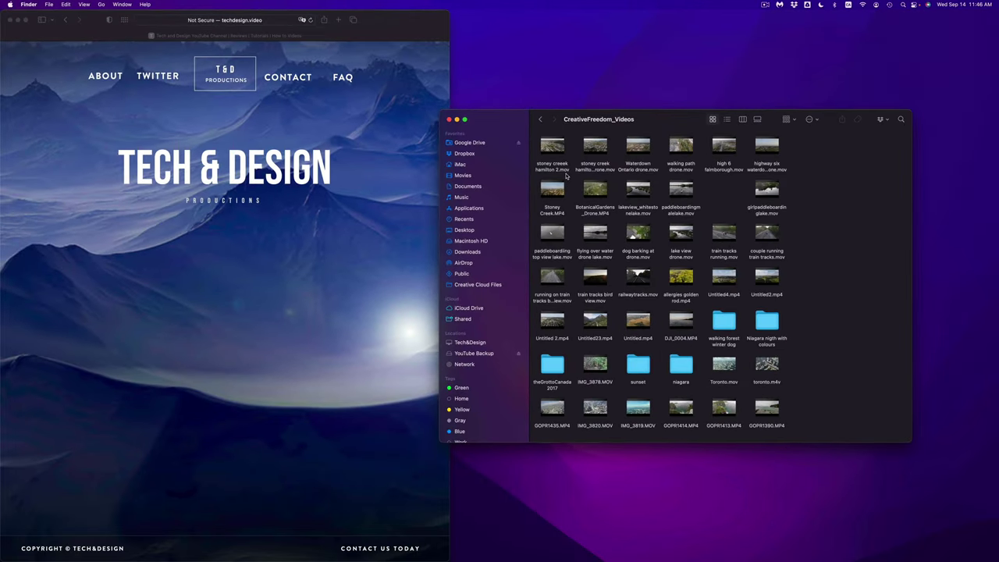
Step: Move the folder "Niagara nigth with colours" and the file toronto.m4v to the Trash
left_click_drag(644, 123, 624, 122)
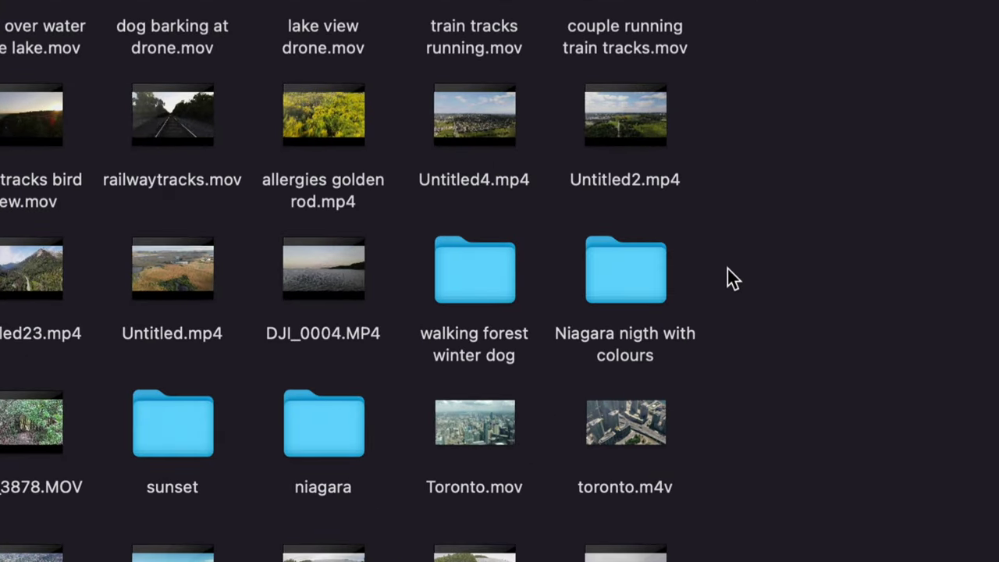
left_click_drag(722, 265, 607, 328)
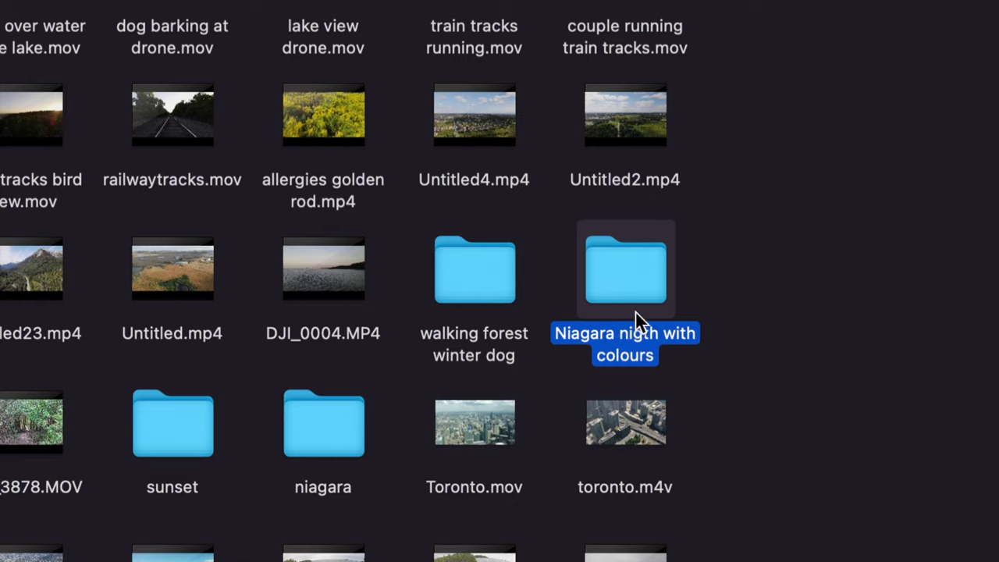
key("super+BackSpace")
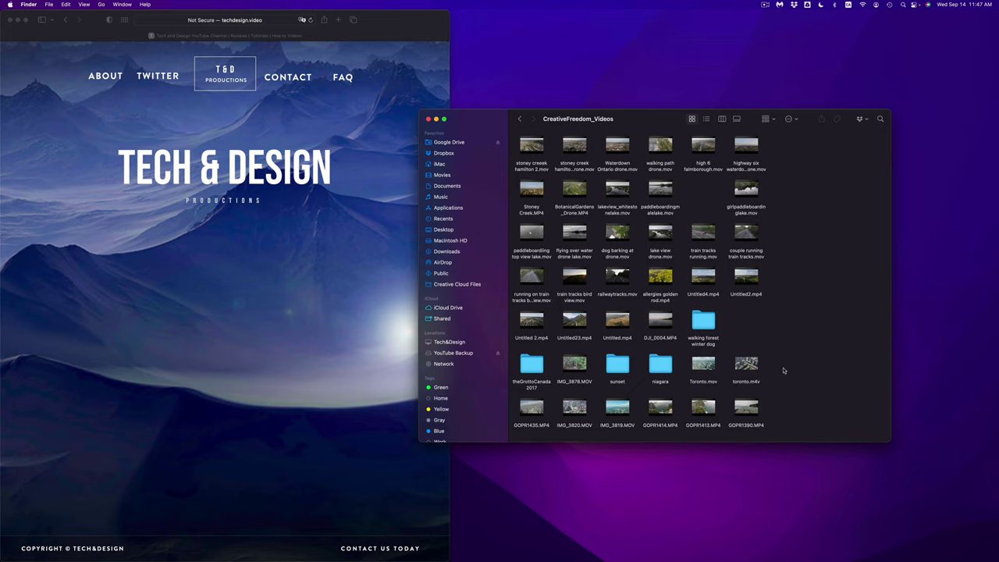
mouse_move(746, 364)
left_click_drag(746, 364, 827, 538)
Step: Open the Trash window and permanently erase the trashed Niagara folder and toronto.m4v
mouse_move(832, 554)
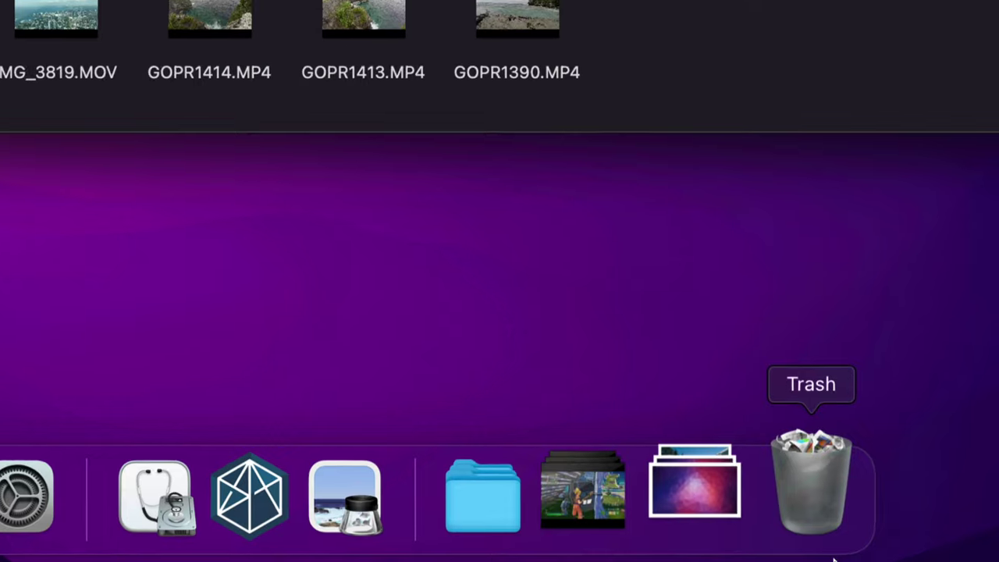
left_click(802, 489)
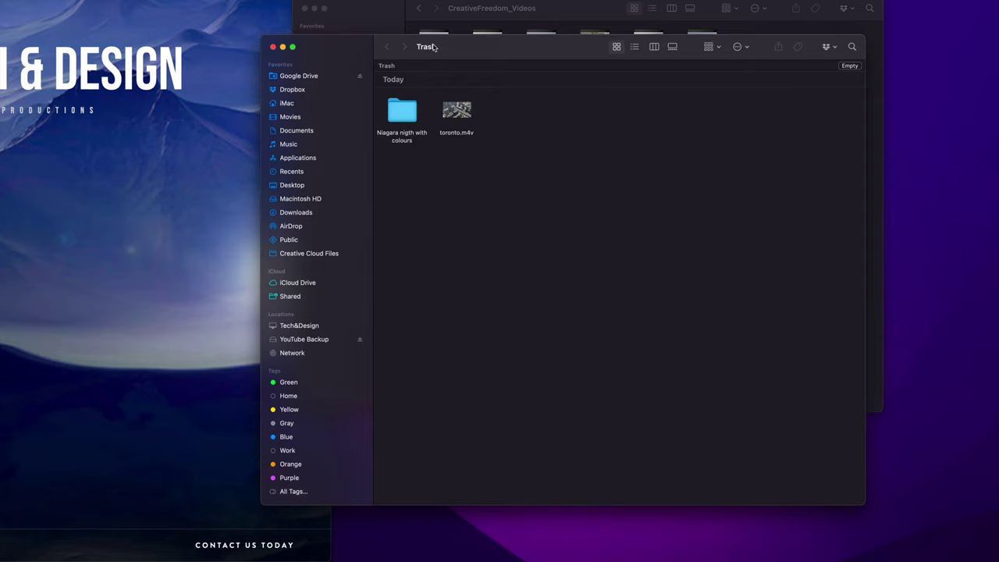
left_click_drag(433, 49, 473, 173)
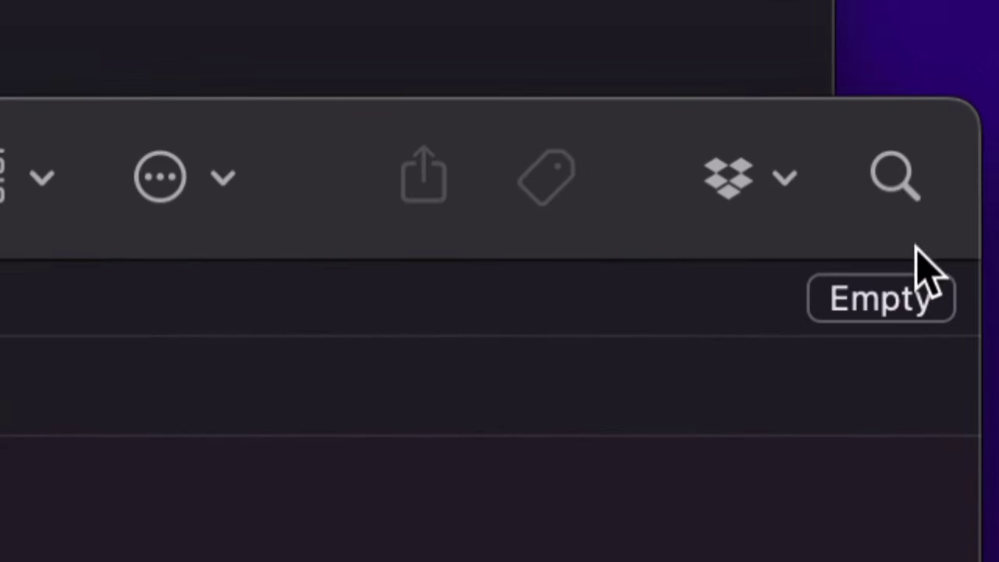
left_click(876, 288)
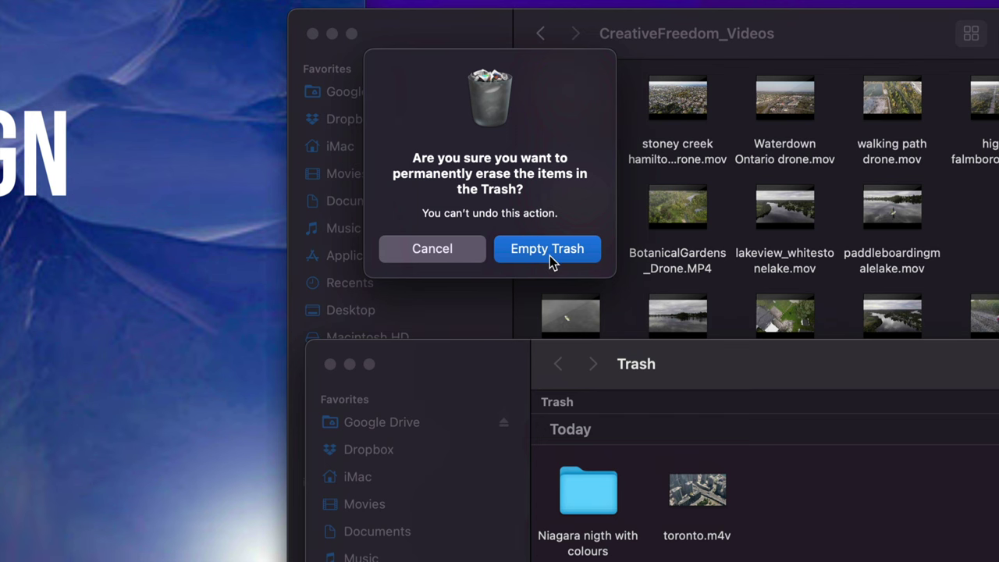
left_click(549, 251)
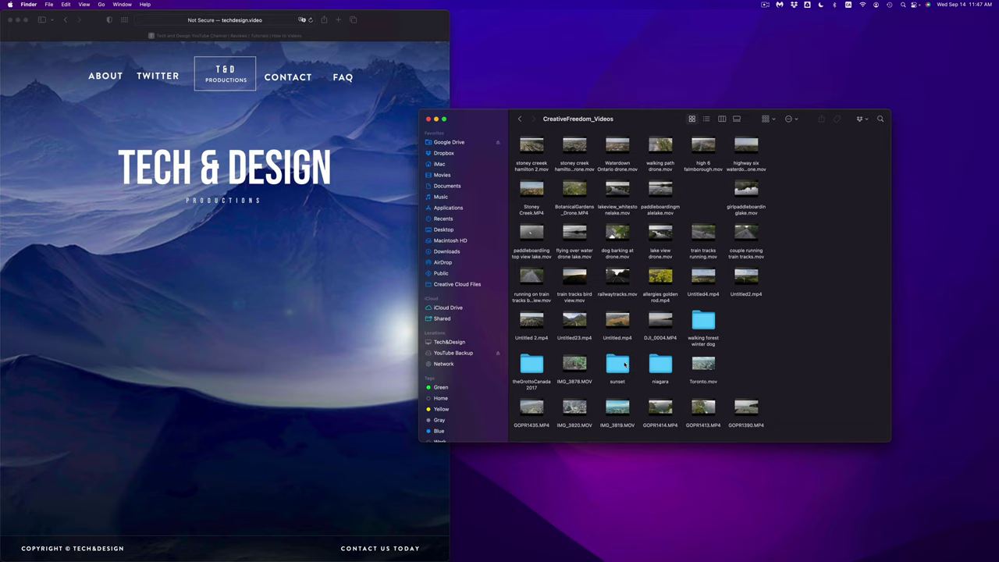
Step: Move all files inside the sunset folder to the Trash and return to CreativeFreedom_Videos
double_click(624, 364)
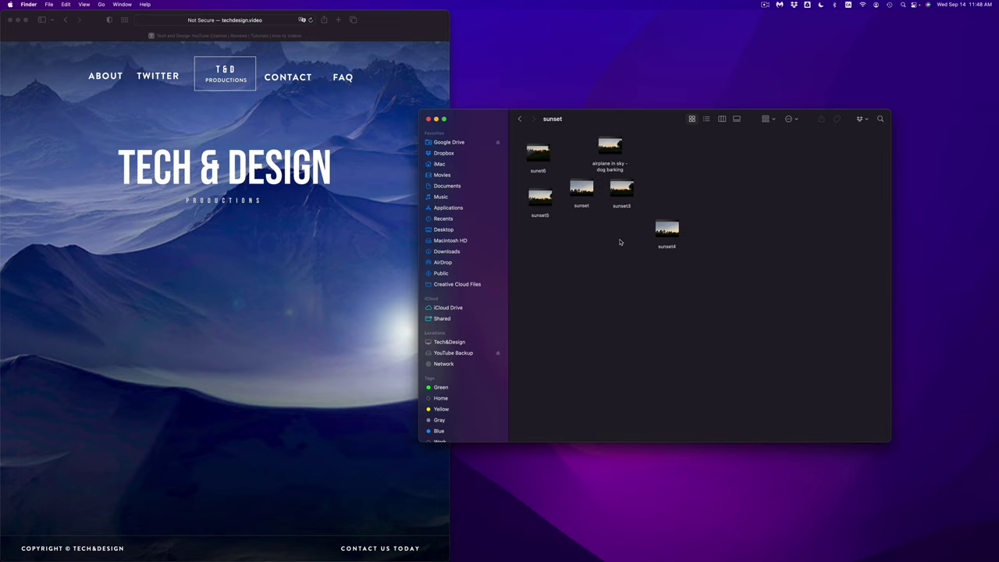
key("super+a")
key("super+BackSpace")
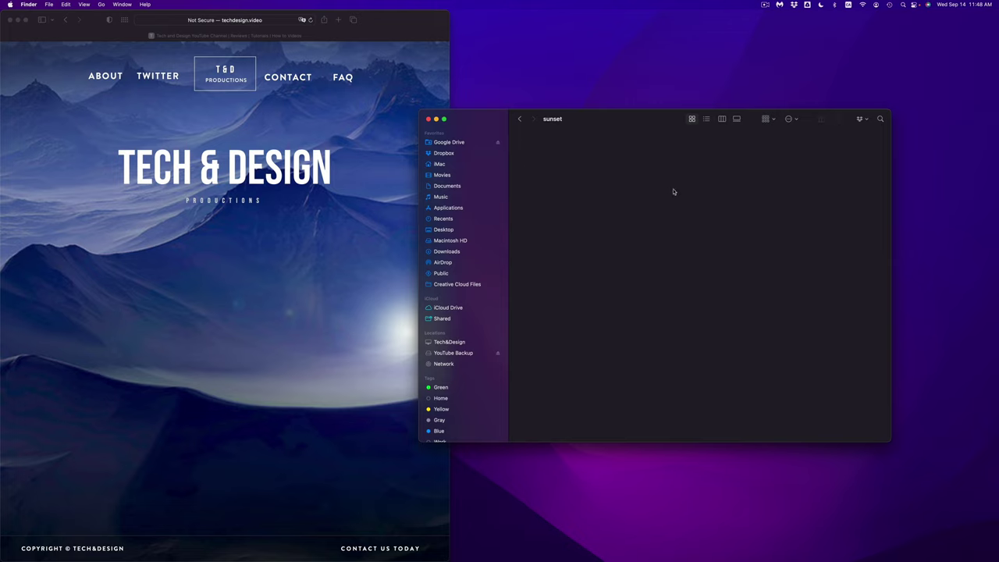
left_click(520, 120)
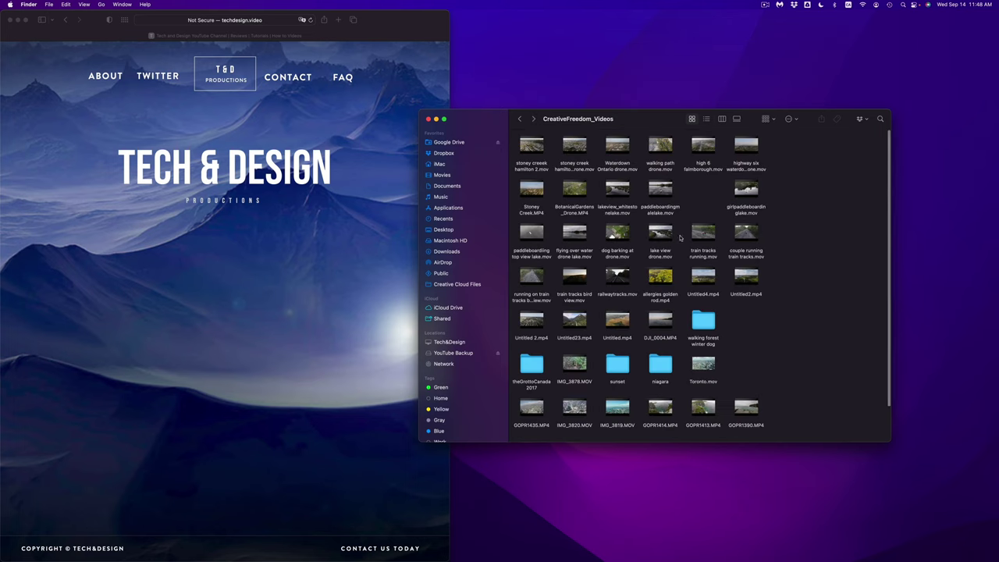
Step: Move all files inside theGrottoCanada2017 folder to the Trash and return to CreativeFreedom_Videos
double_click(532, 364)
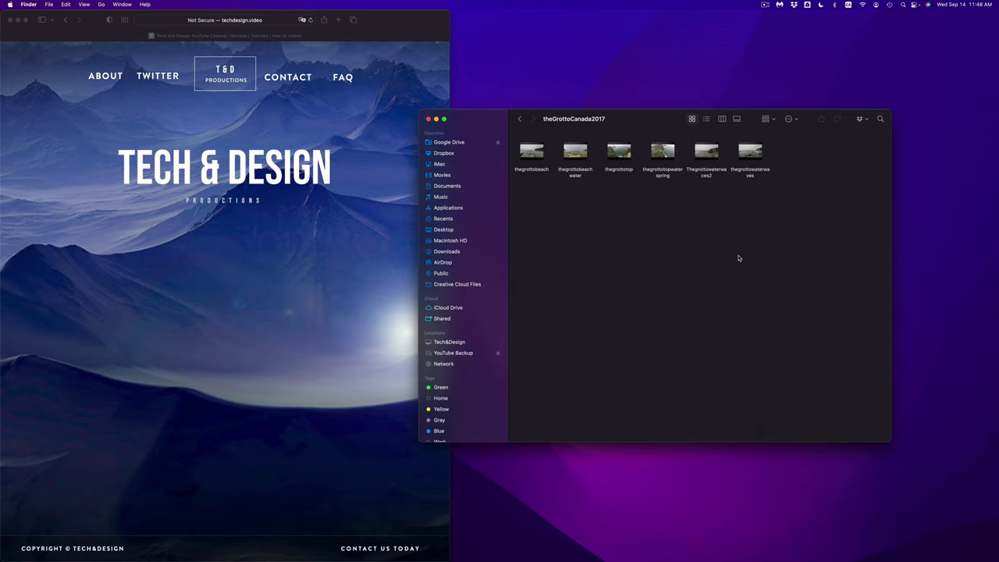
key("super+a")
key("super+BackSpace")
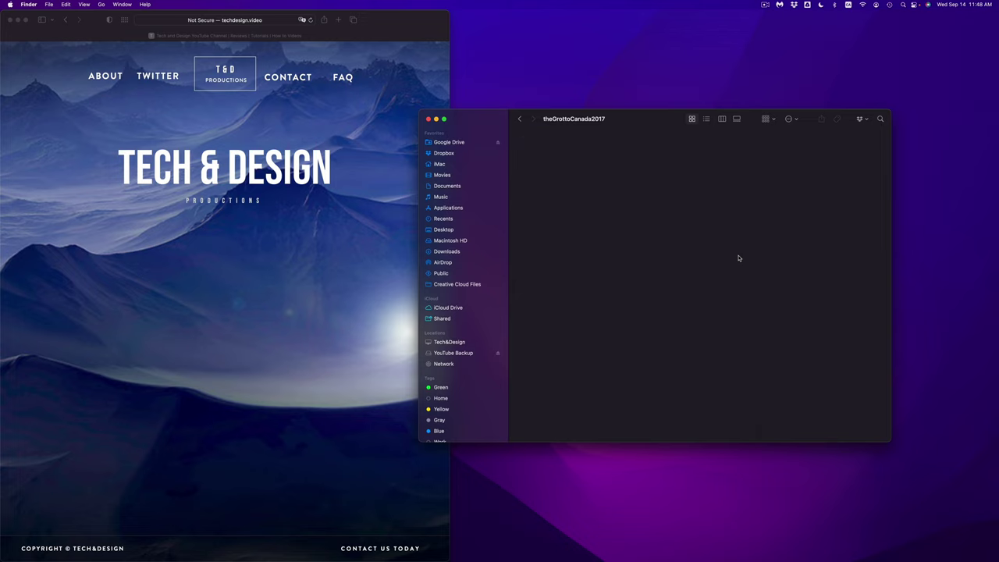
left_click(521, 119)
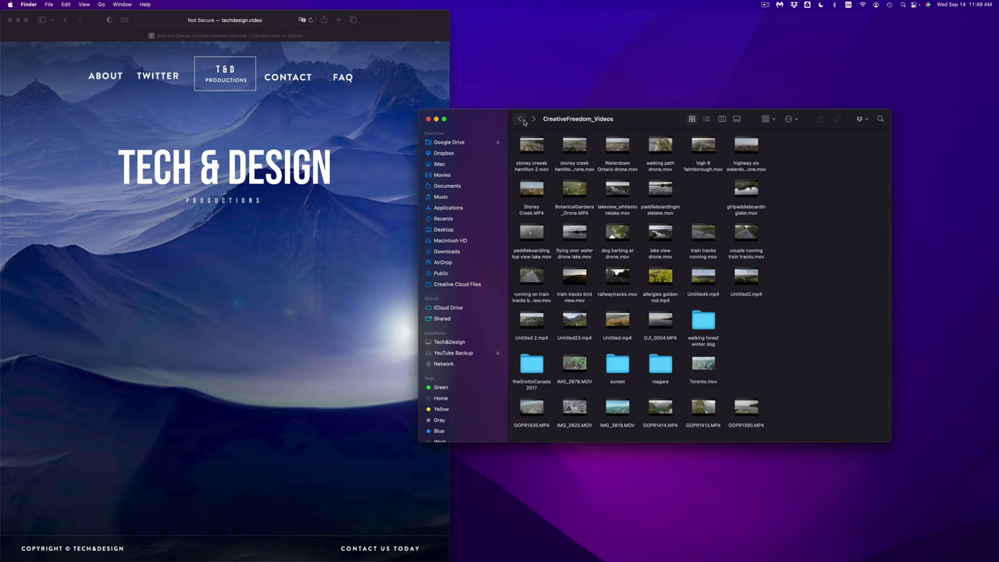
Step: Return to the top level of the YouTube Backup drive and check the YOUTUBE videos folder's size in its info
left_click(521, 120)
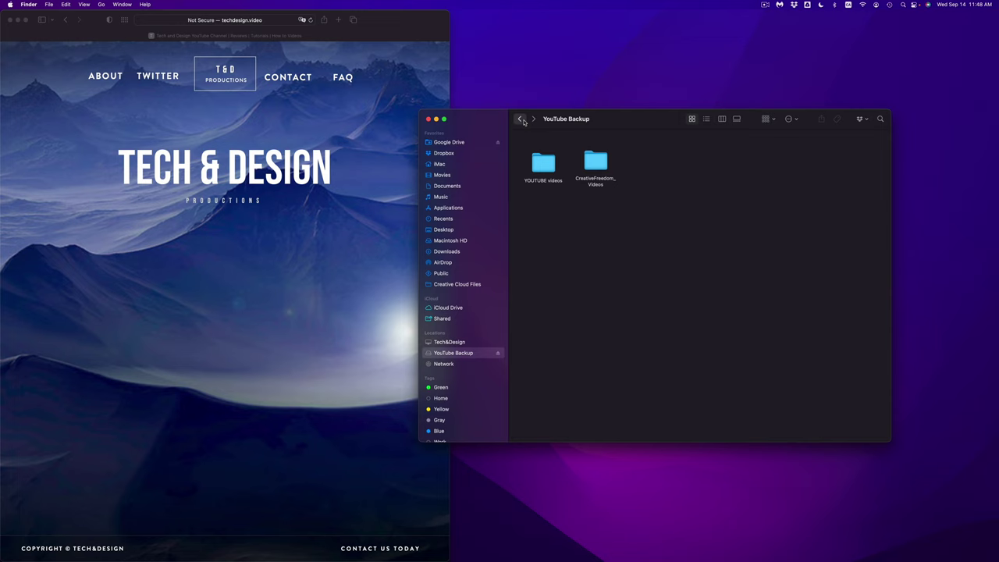
left_click(520, 119)
left_click(534, 120)
right_click(545, 164)
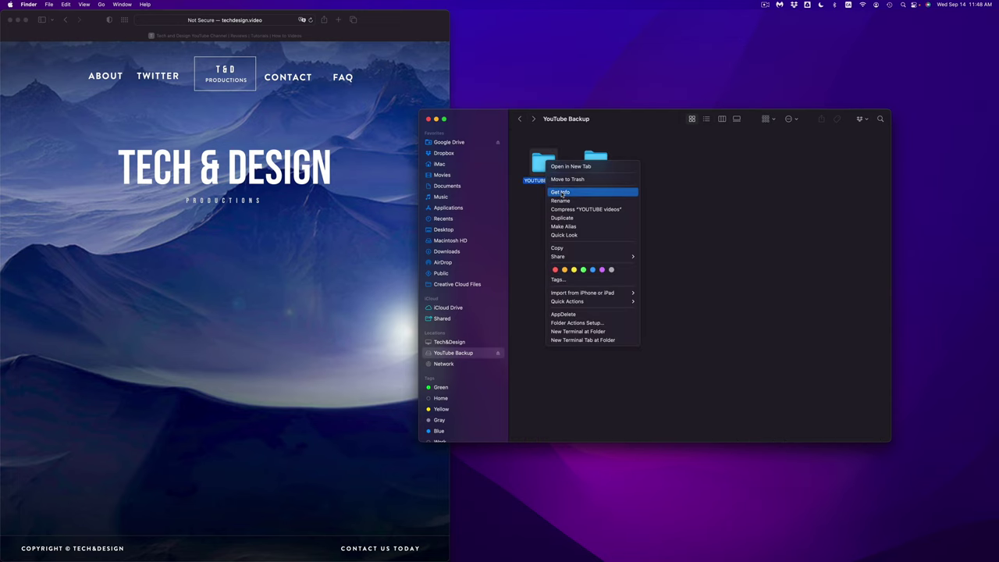
left_click(561, 194)
left_click_drag(81, 30, 669, 175)
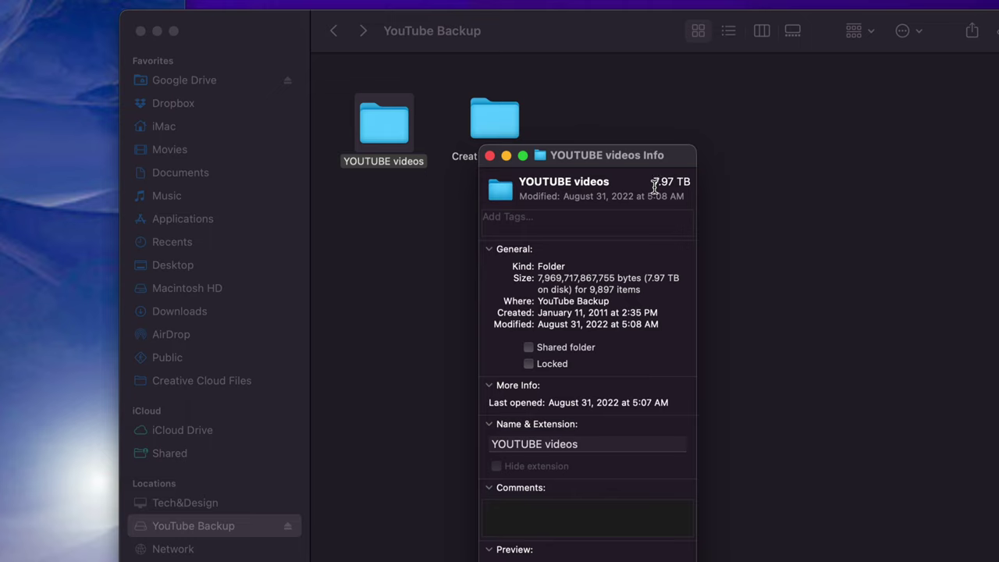
left_click(490, 157)
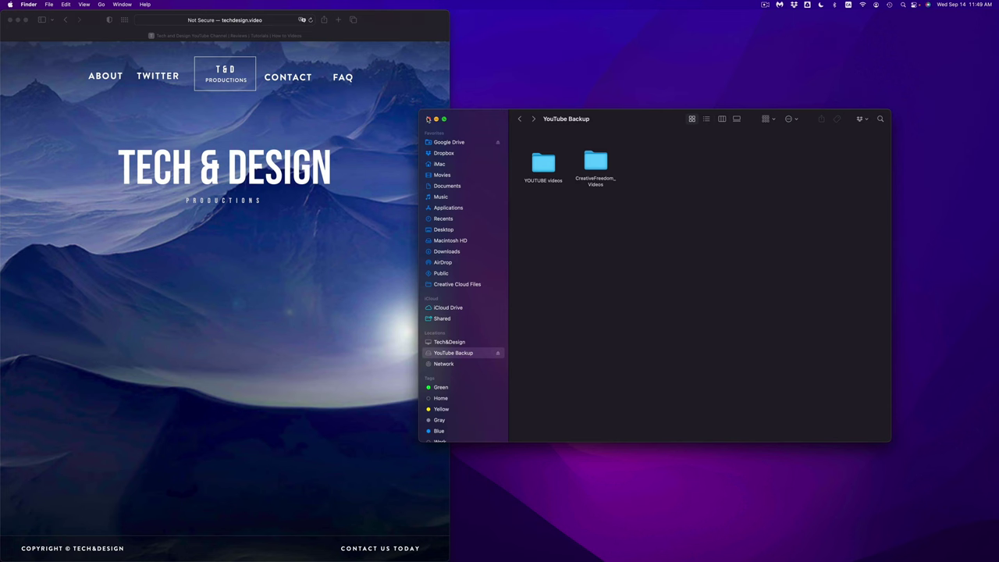
Step: Close the Finder window and open the YouTube Backup drive's info to check its Sharing & Permissions
left_click(141, 31)
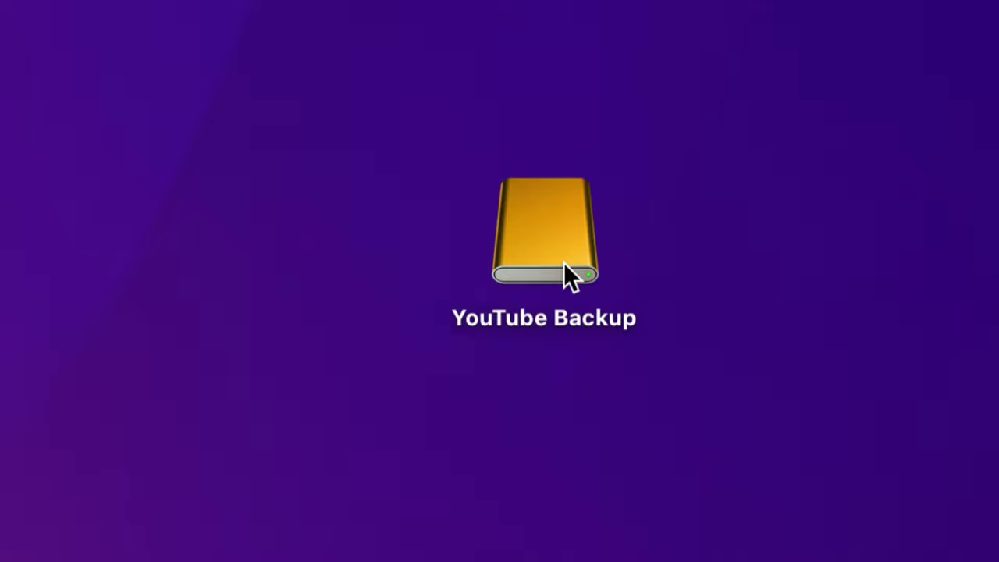
right_click(565, 265)
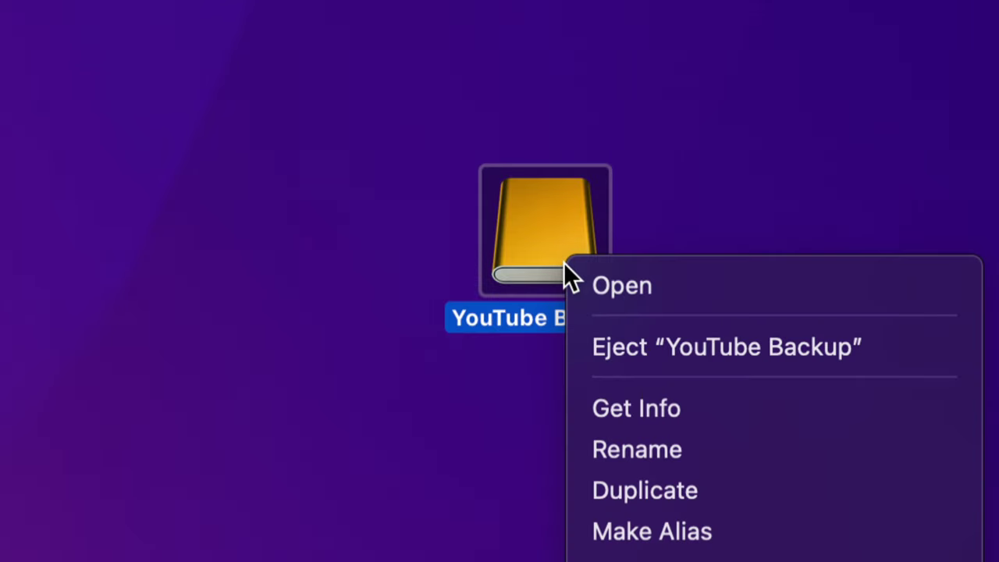
left_click(656, 411)
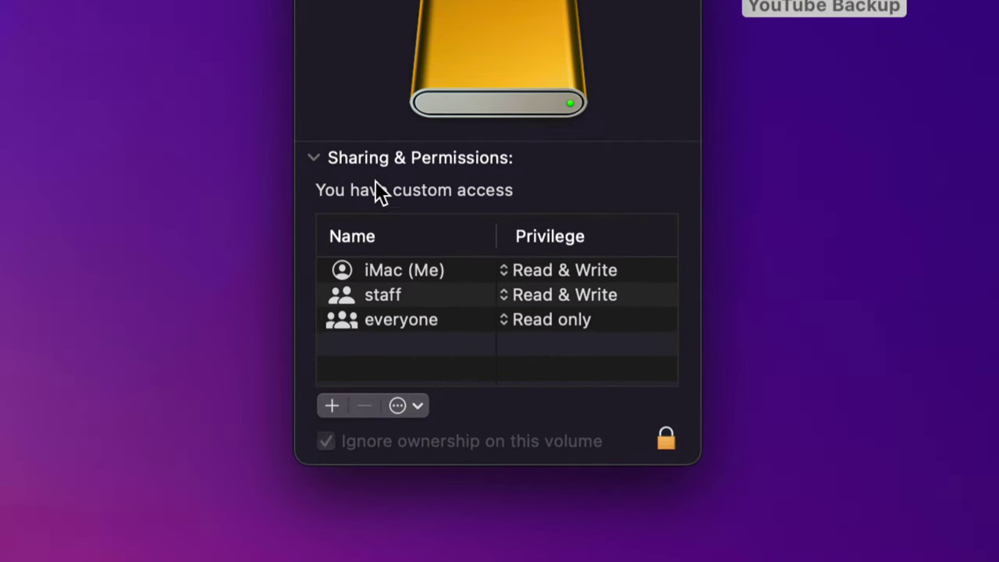
Step: Examine the drive's Sharing & Permissions section and the privilege choices for the iMac (Me) user, then close the info
left_click(315, 161)
left_click(316, 161)
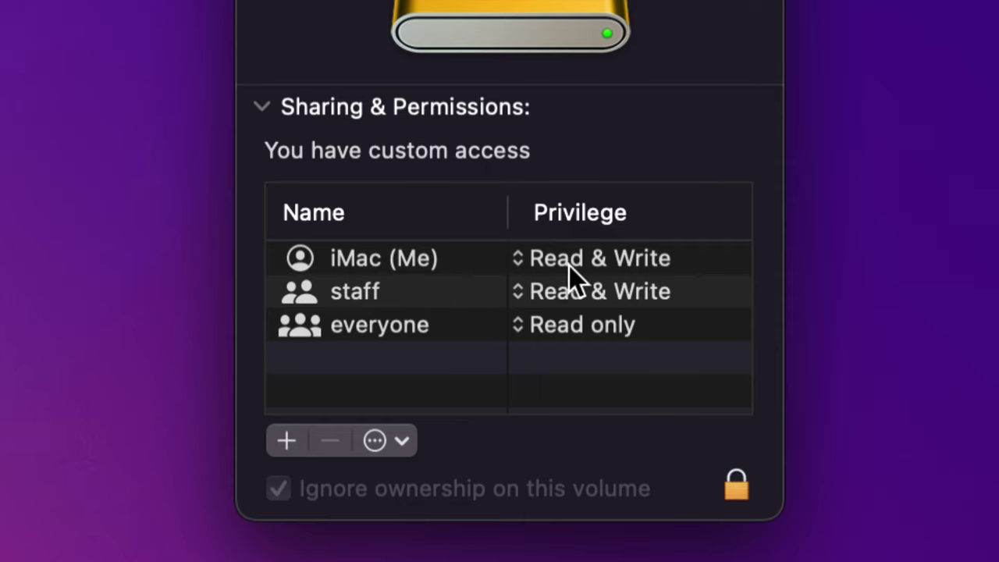
left_click(513, 262)
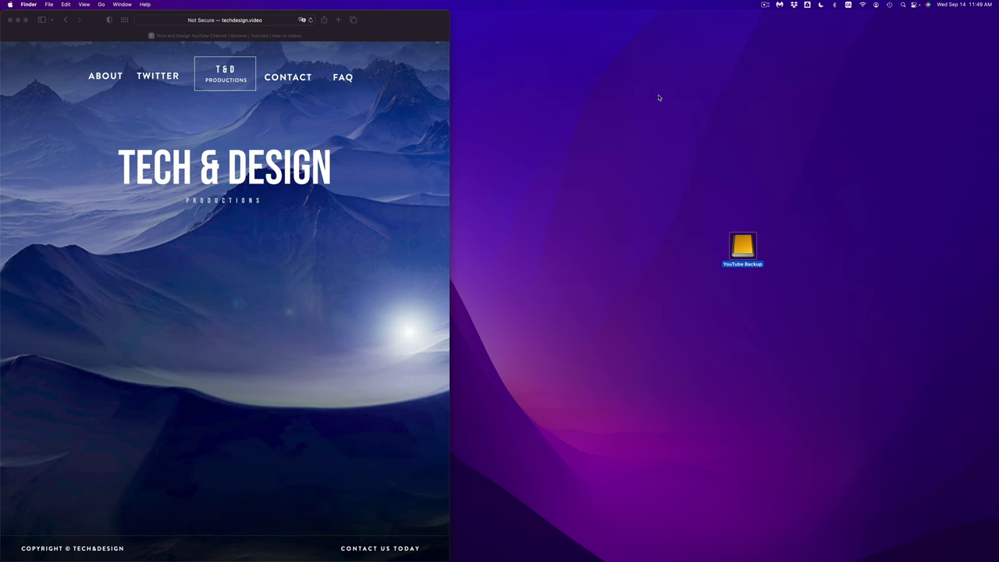
Step: Open the YouTube Backup drive, check the YOUTUBE videos folder's permissions in its info, and close both windows
double_click(740, 246)
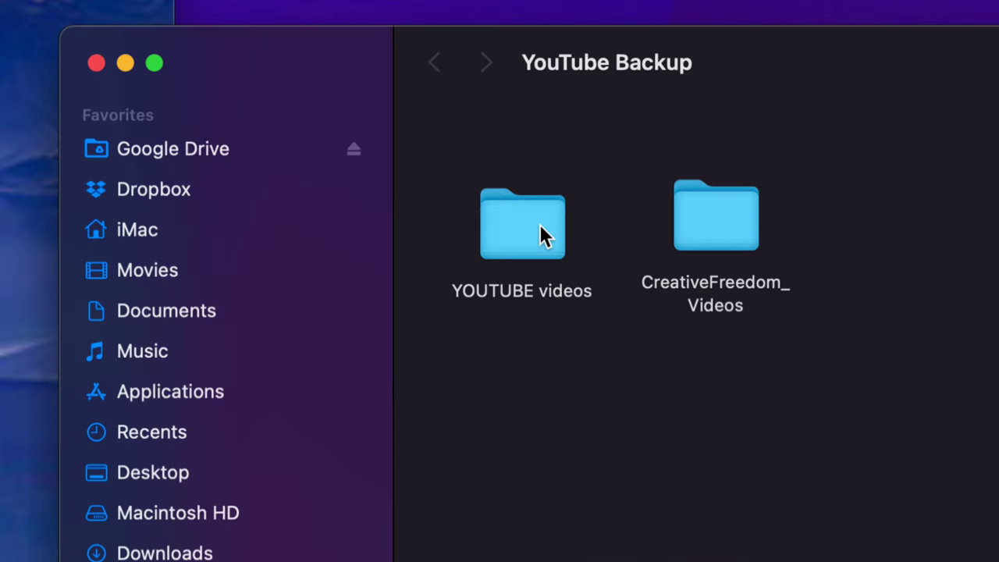
right_click(548, 162)
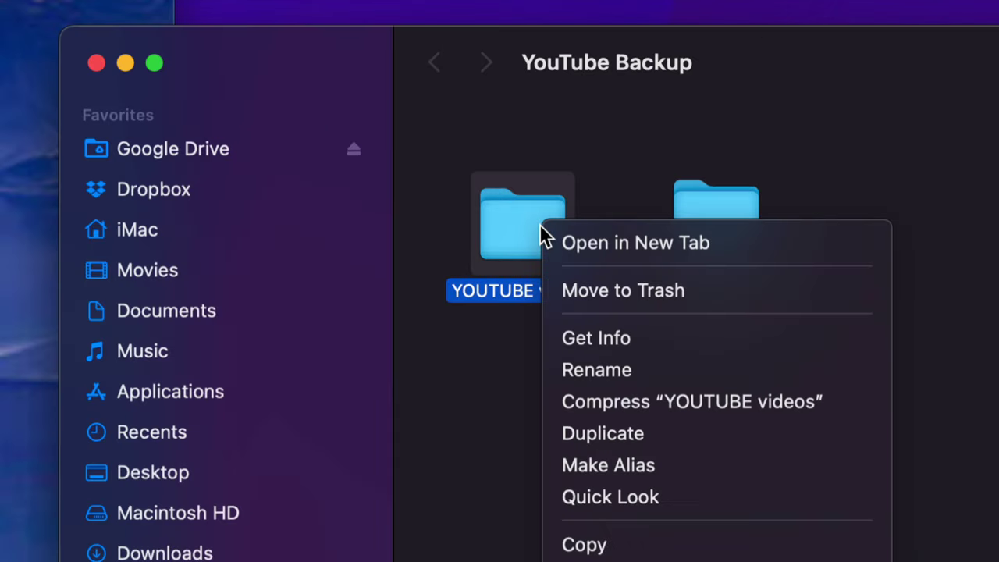
left_click(597, 337)
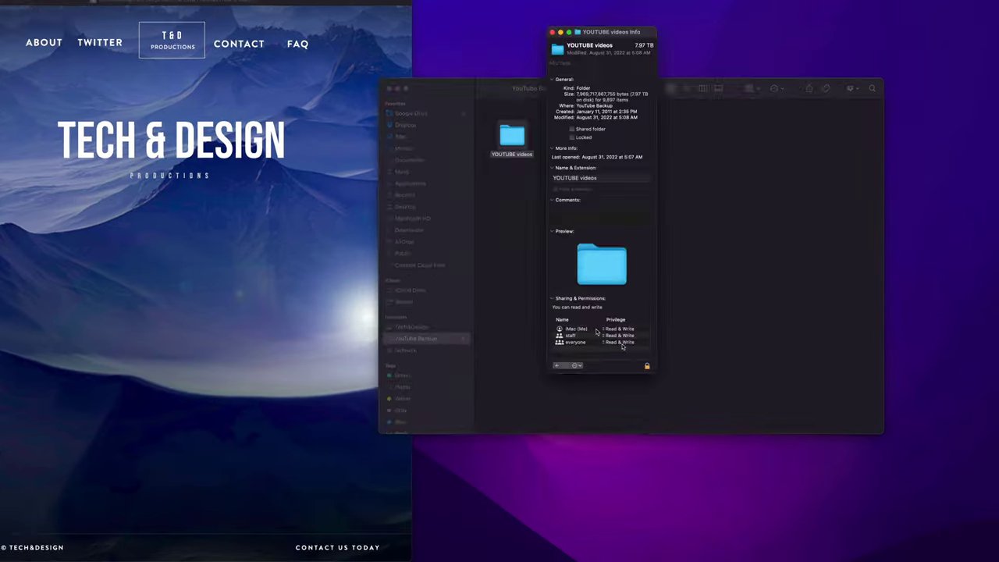
key("super+w")
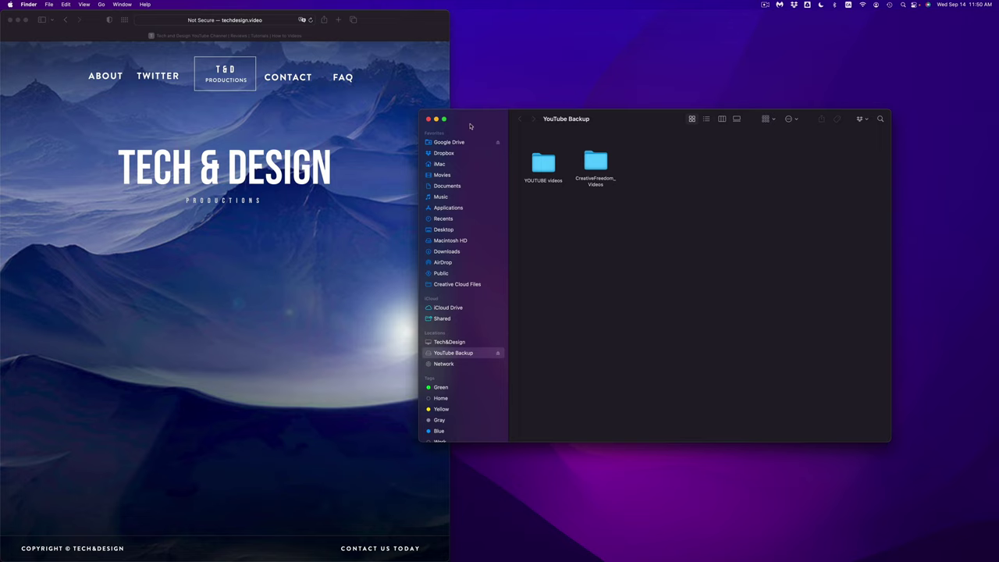
left_click(428, 119)
Step: Search Spotlight for "disk" and launch Disk Utility
mouse_move(617, 558)
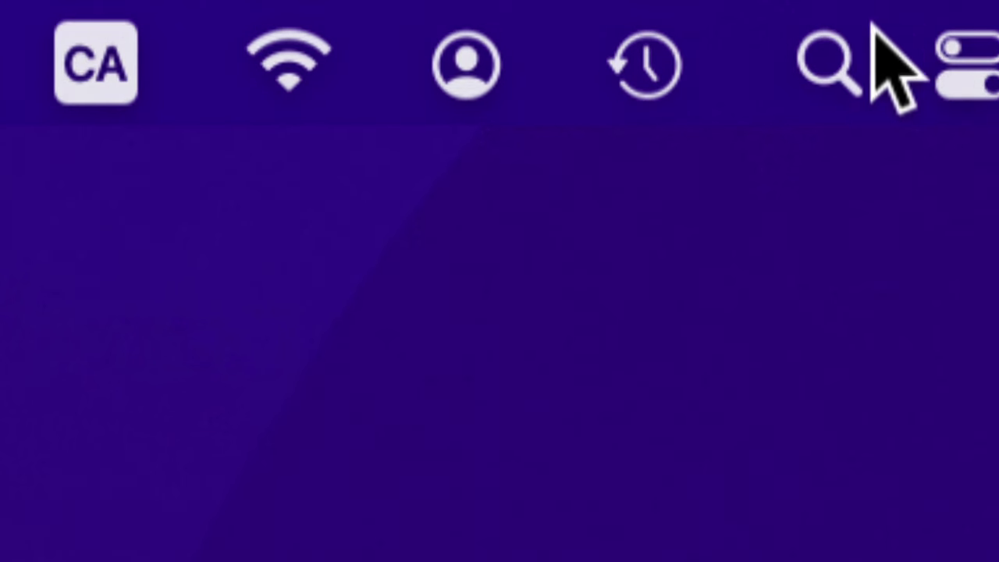
left_click(828, 64)
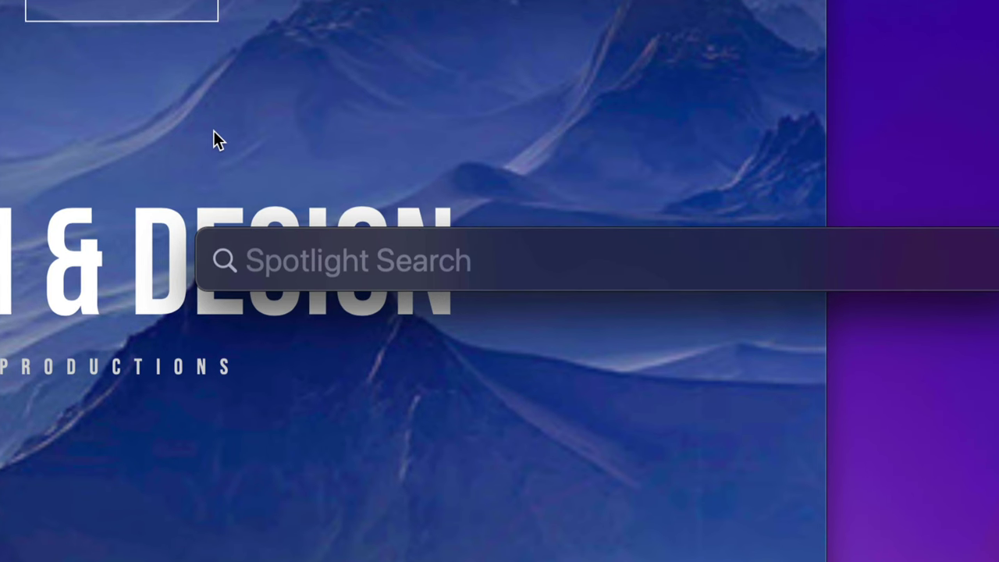
type("disk")
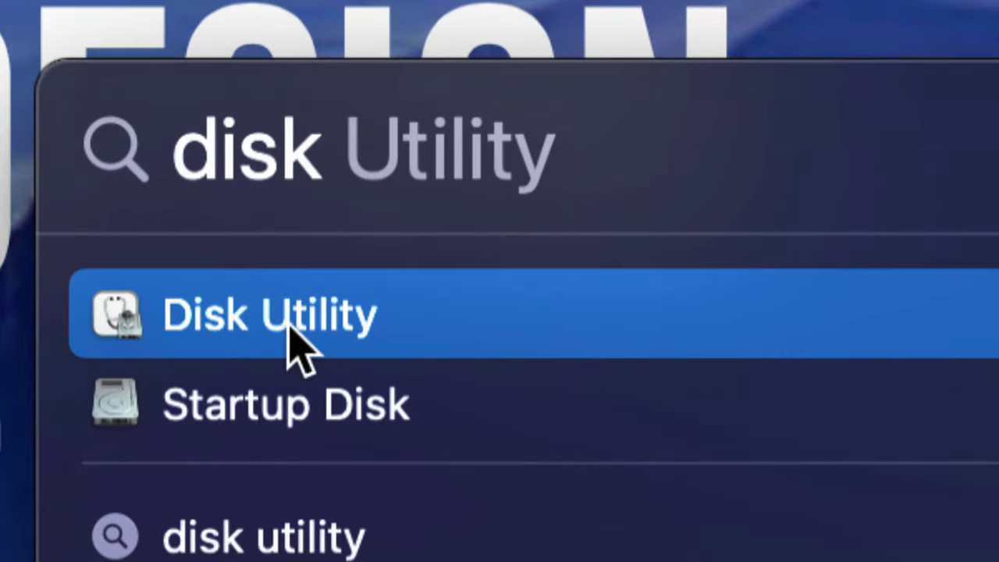
left_click(249, 328)
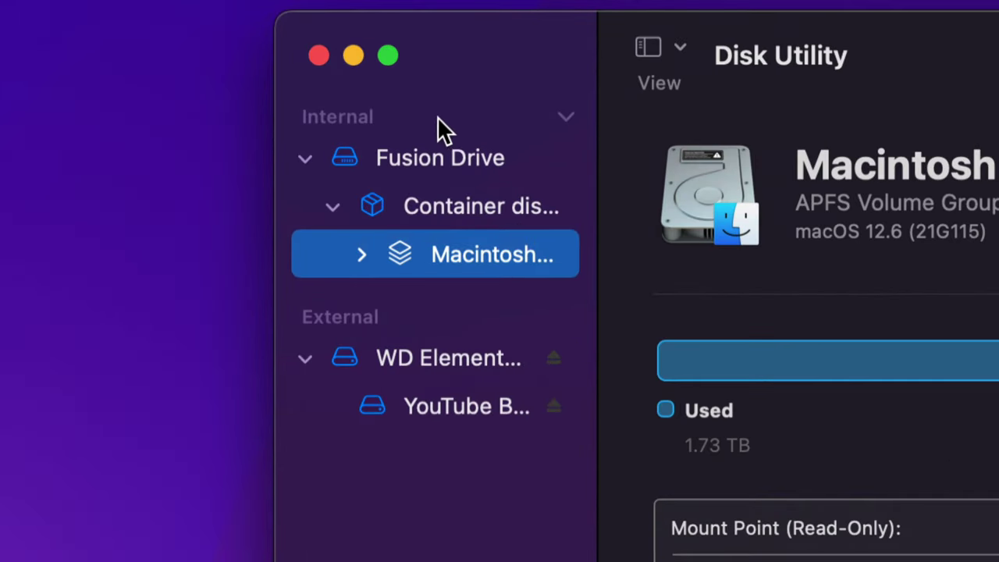
Step: Collapse the list of internal drives and start Erase for the WD Elements external disk
left_click(565, 117)
left_click(565, 117)
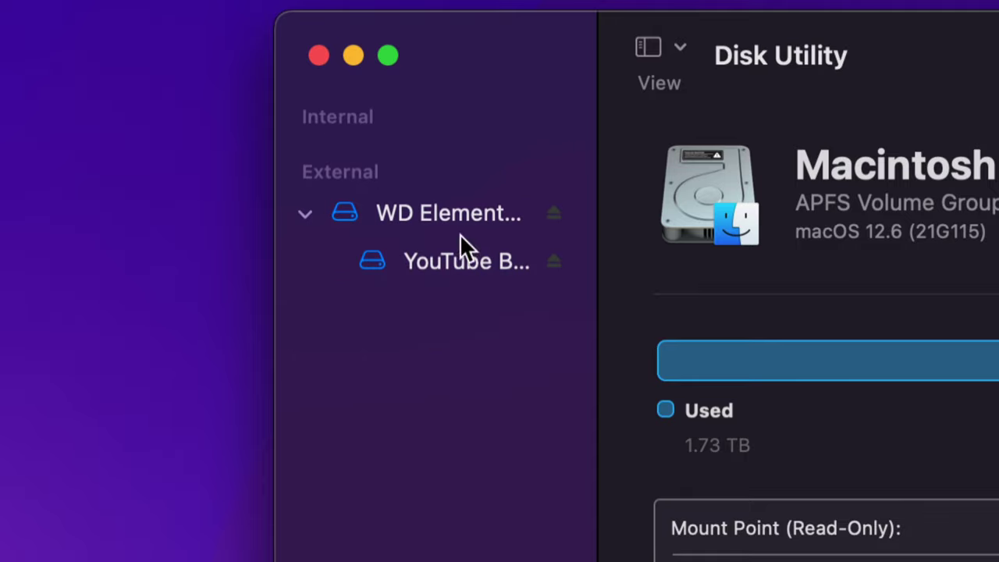
left_click(680, 48)
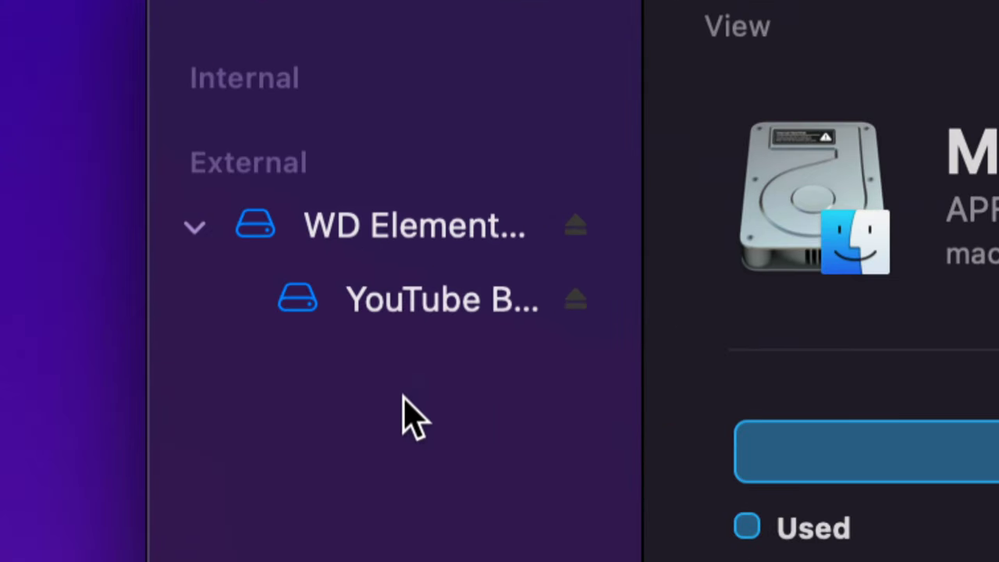
left_click(352, 229)
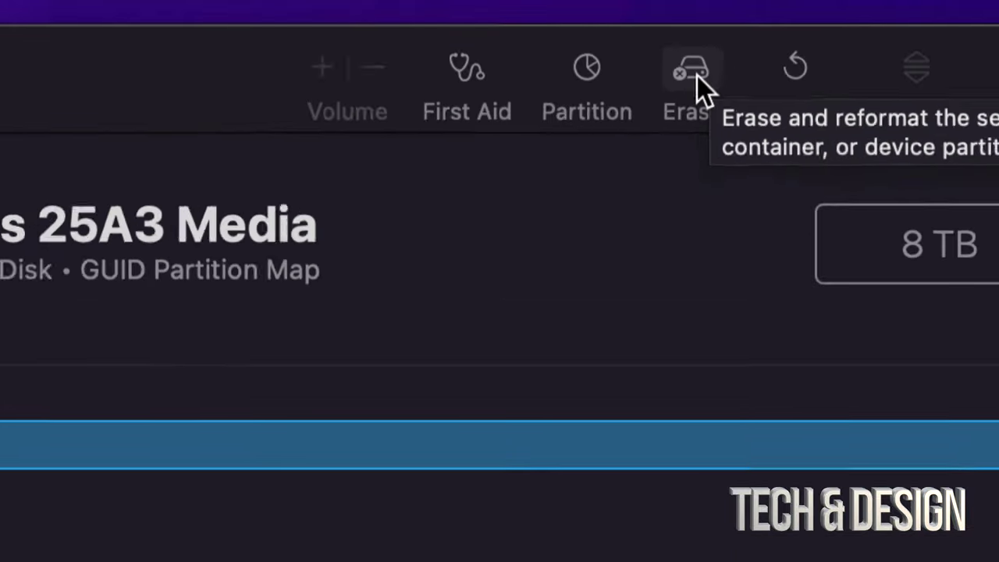
left_click(694, 74)
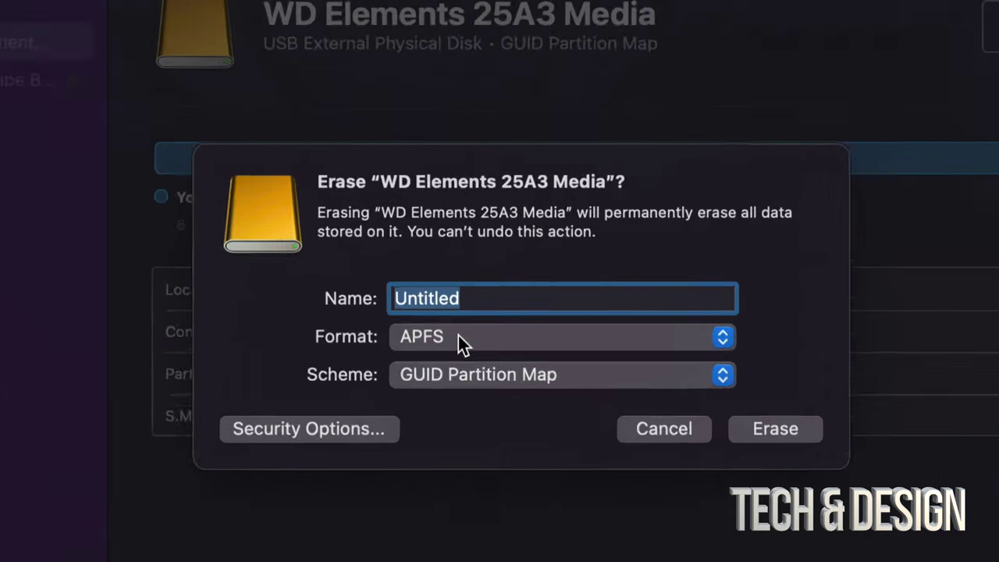
Step: Try the Mac OS Extended (Journaled) format, switch back to APFS, and keep GUID Partition Map as the scheme
left_click(433, 341)
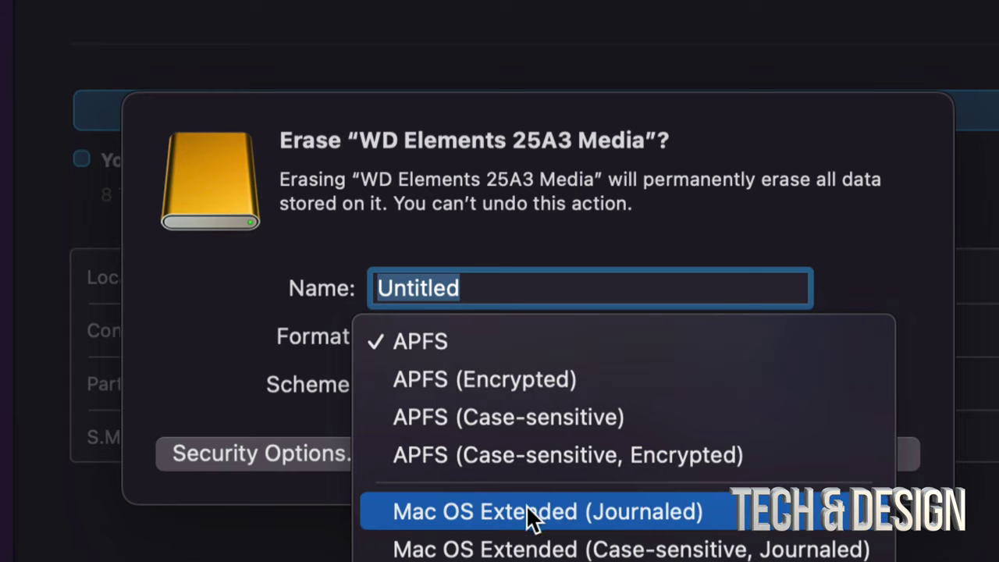
left_click(665, 519)
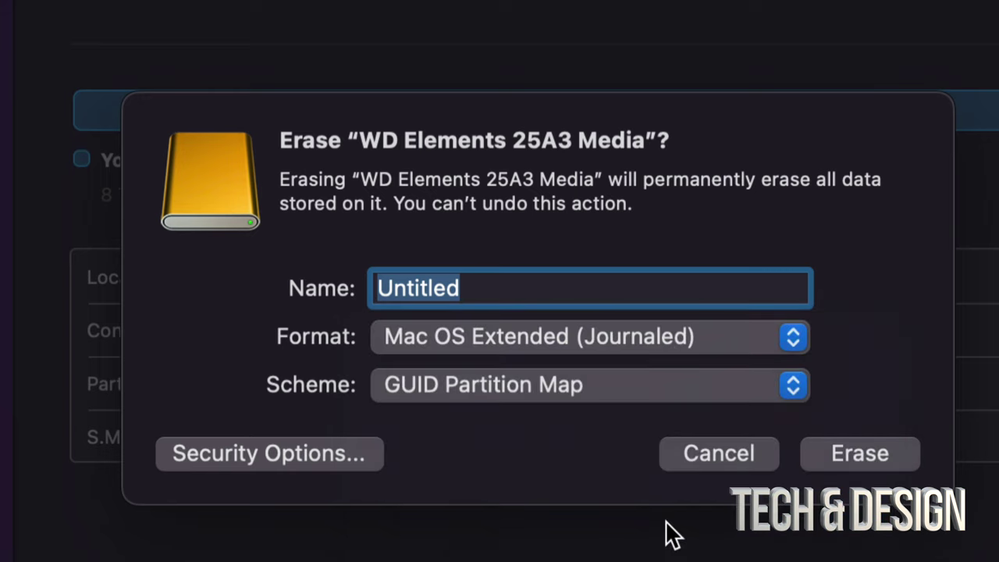
left_click(578, 338)
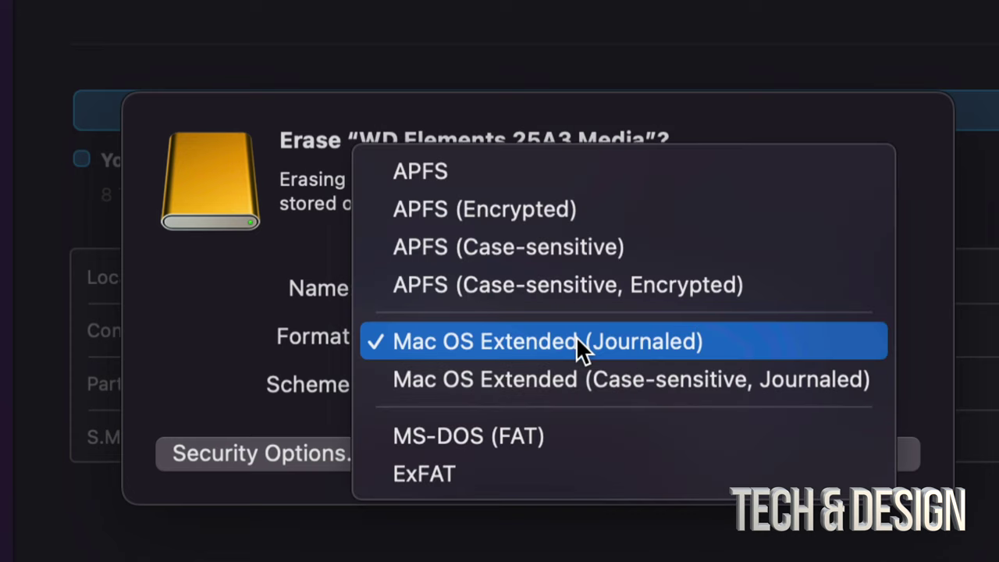
left_click(462, 173)
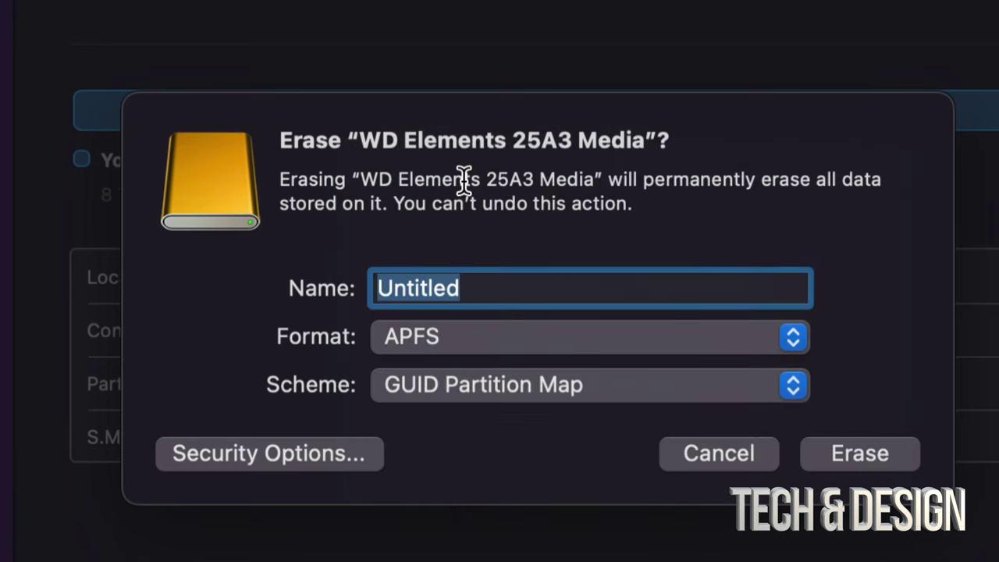
left_click(528, 386)
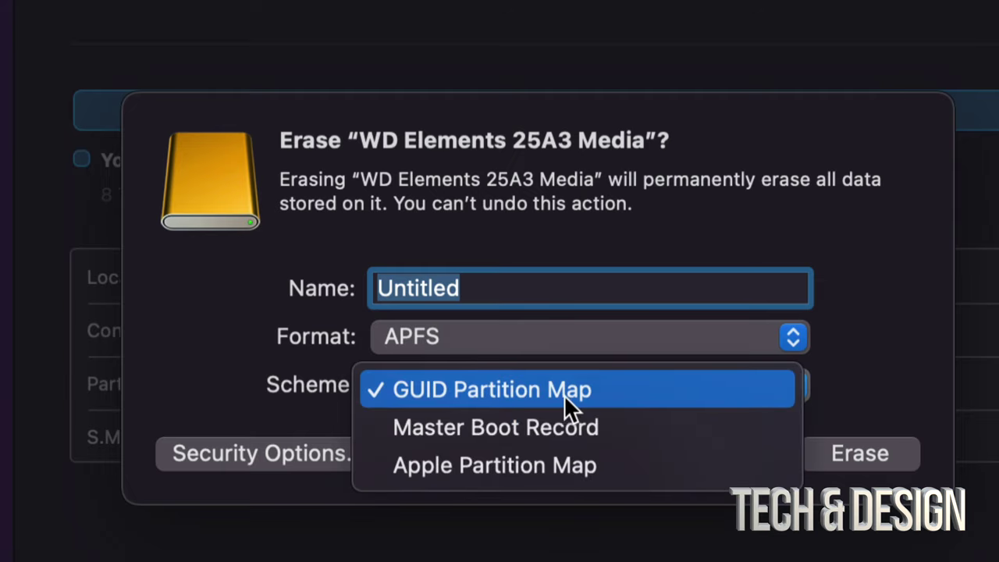
left_click(566, 395)
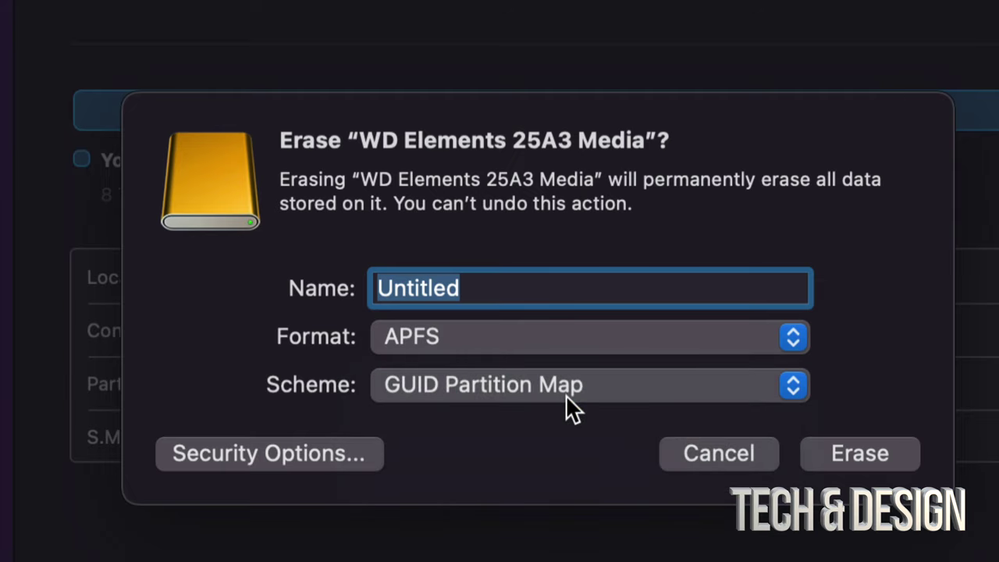
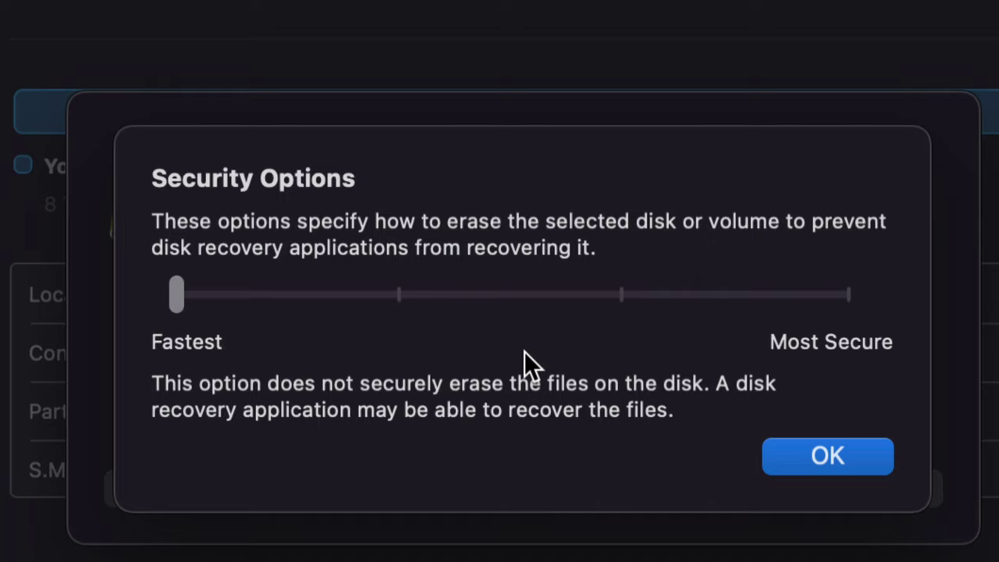
Step: Compare the erase security levels up to Most Secure, return to Fastest, and accept the security options
left_click(402, 294)
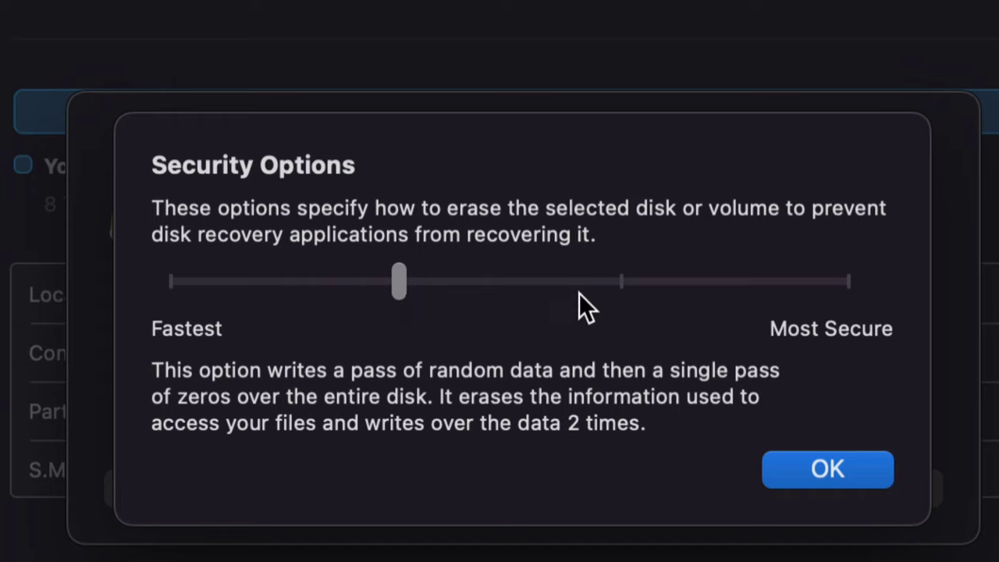
left_click(843, 281)
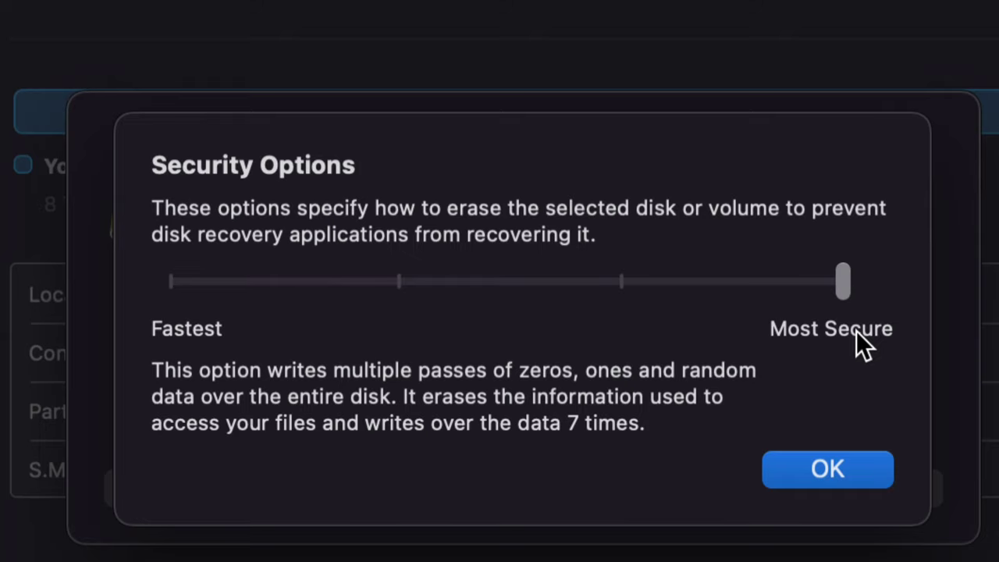
left_click(173, 281)
left_click(796, 456)
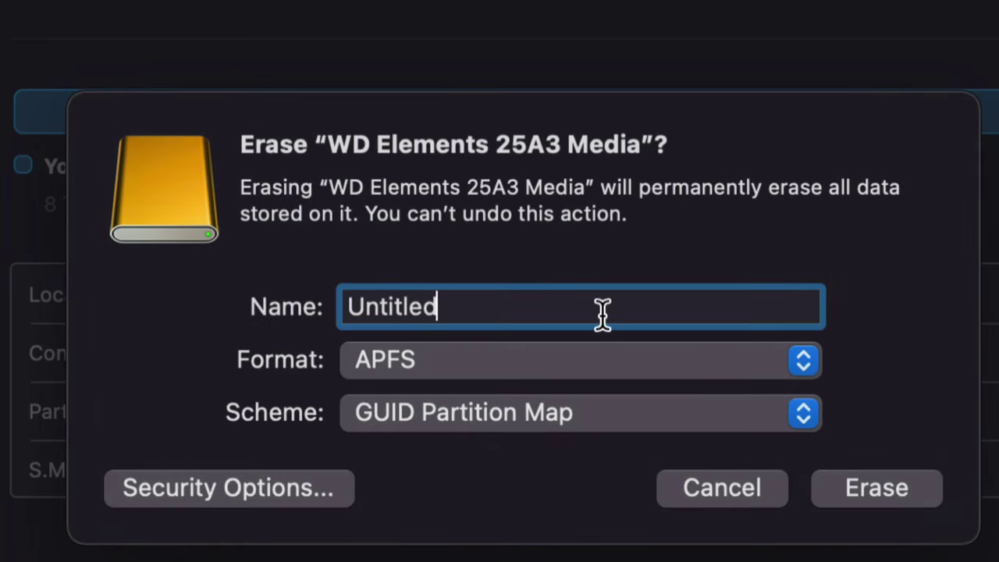
Step: Erase the WD Elements disk as Mac OS Extended (Journaled) with the name Untitled and the GUID Partition Map scheme
left_click(636, 359)
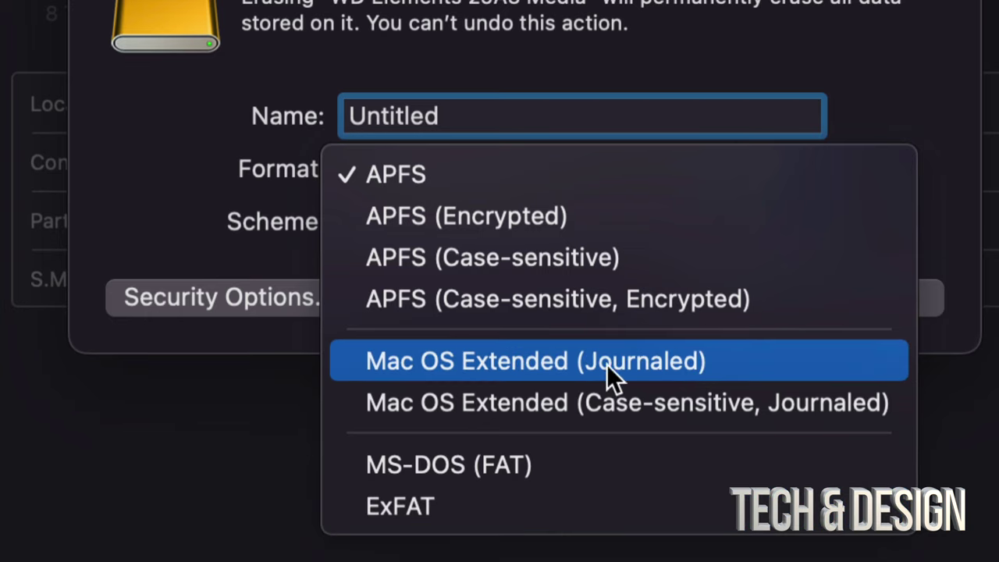
left_click(680, 366)
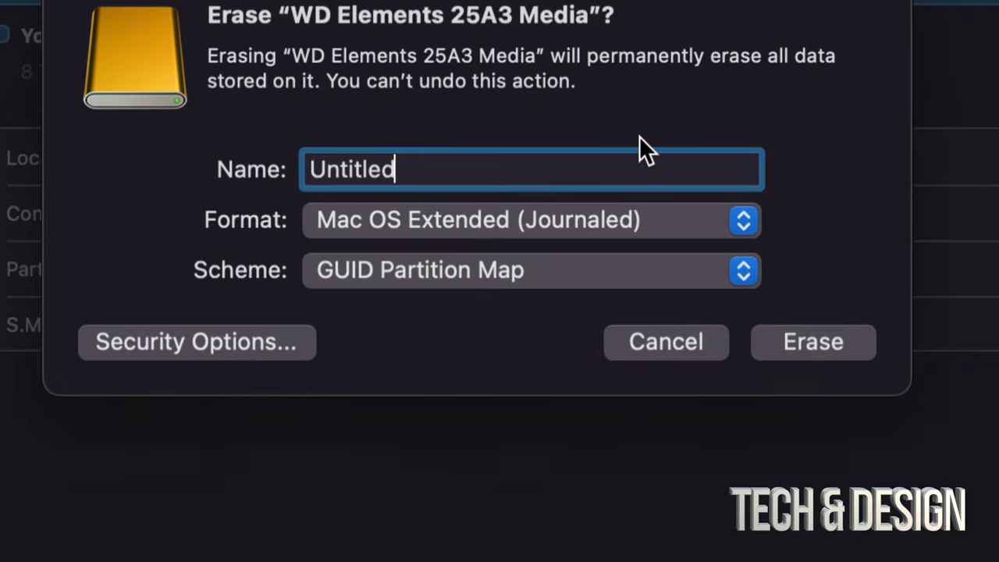
left_click(806, 342)
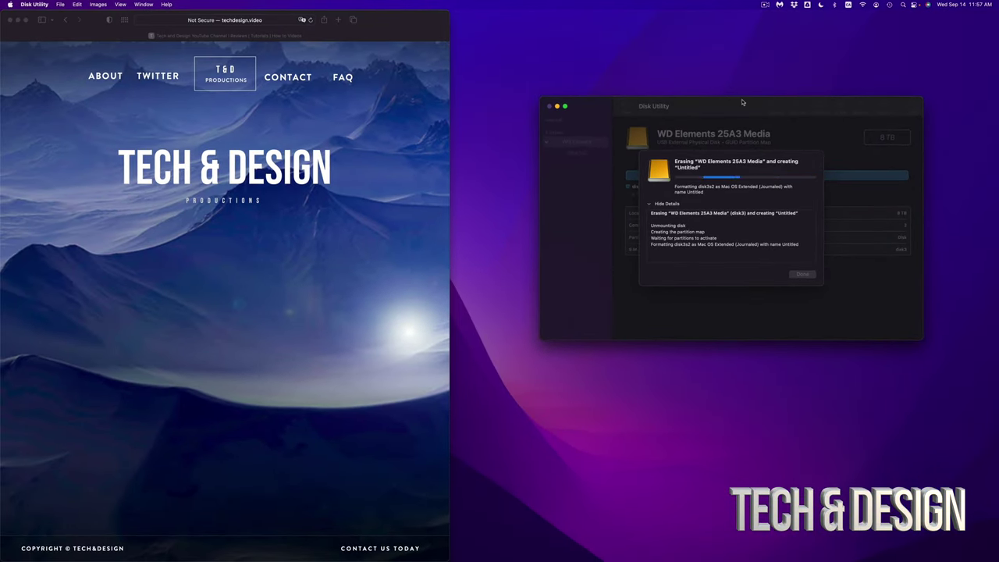
left_click_drag(738, 104, 699, 90)
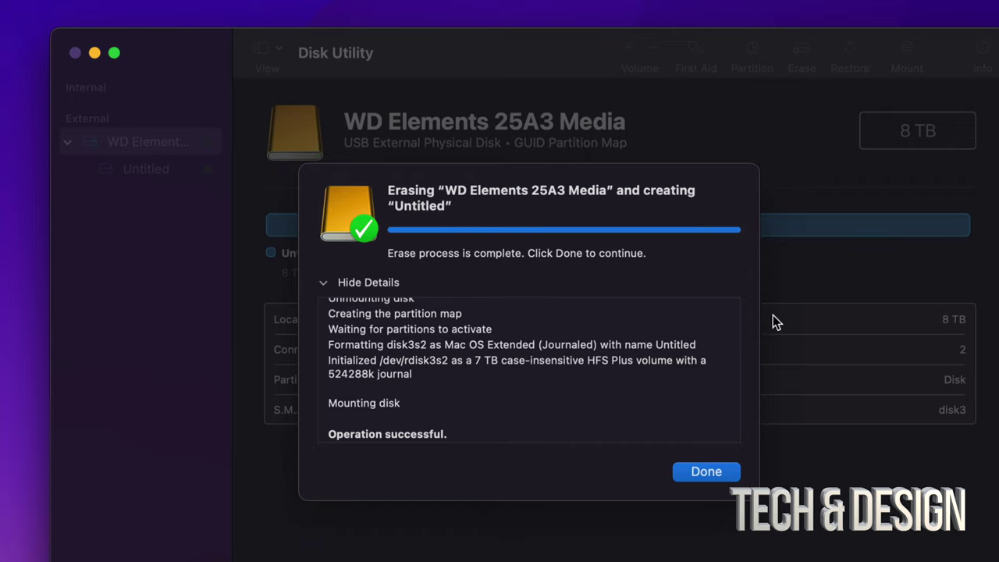
left_click(704, 471)
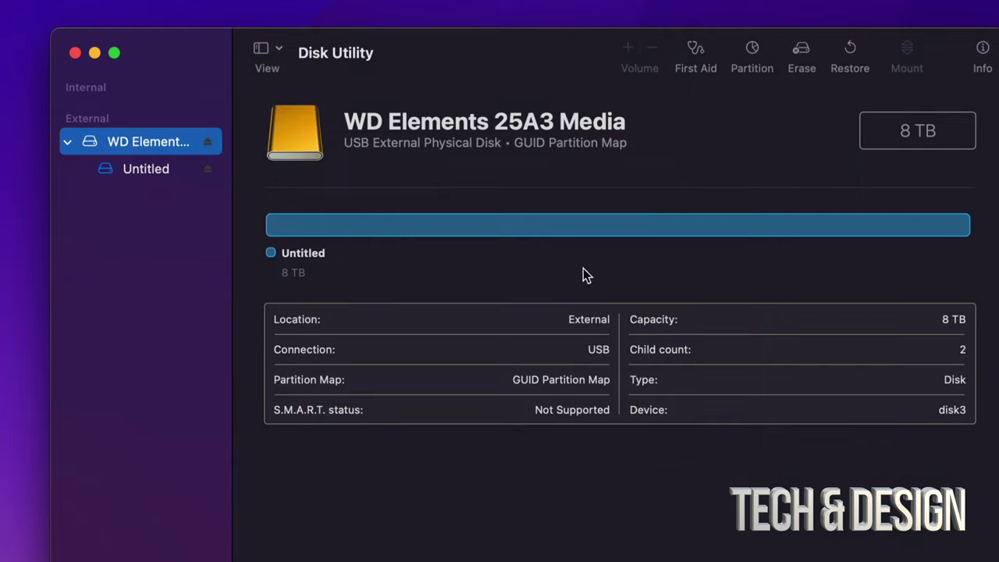
Step: Review the Untitled volume's details and close Disk Utility
left_click(143, 170)
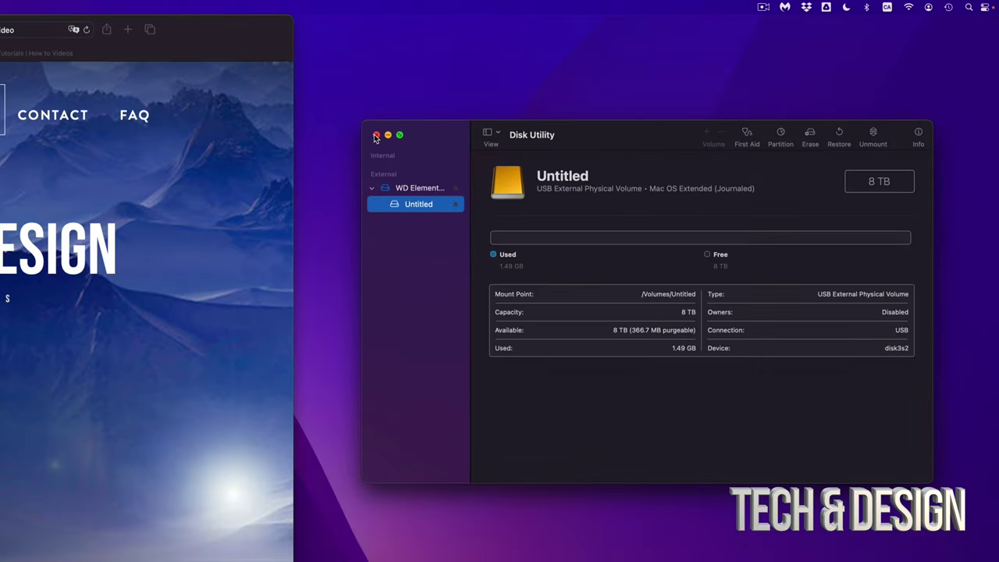
left_click(75, 53)
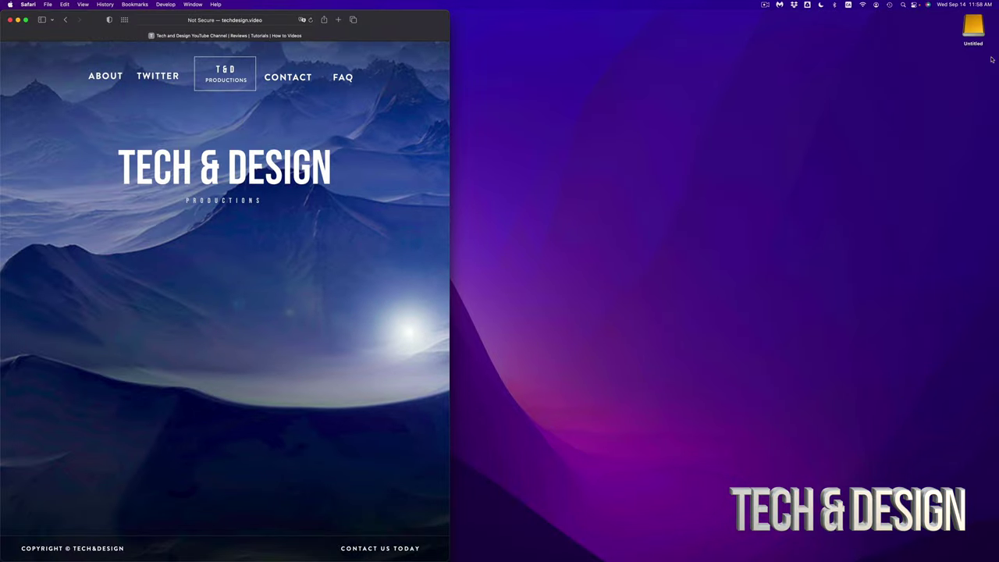
Step: Move the Untitled drive's icon toward the middle of the desktop, check its contents in Finder, and close the window
left_click_drag(973, 27, 728, 226)
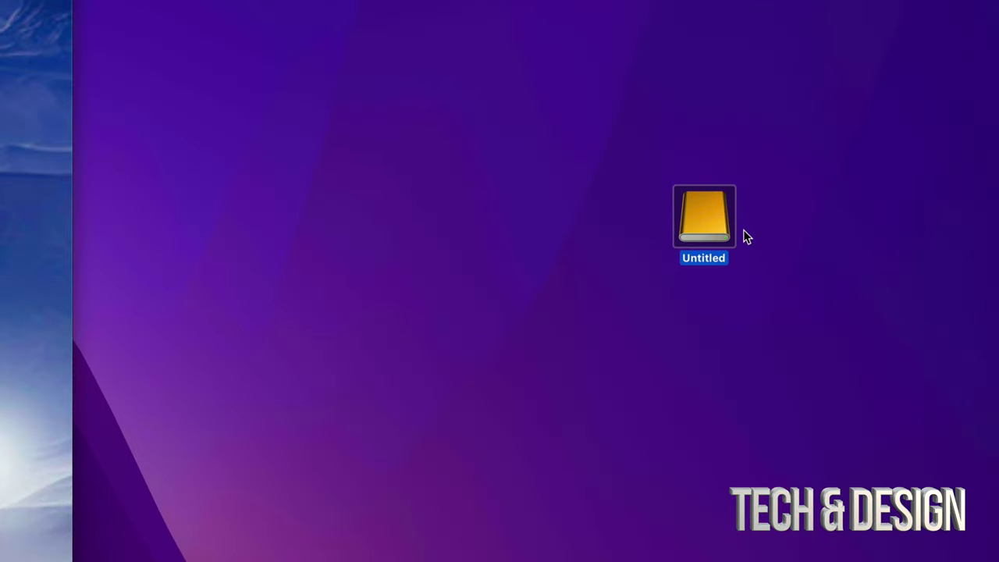
double_click(683, 248)
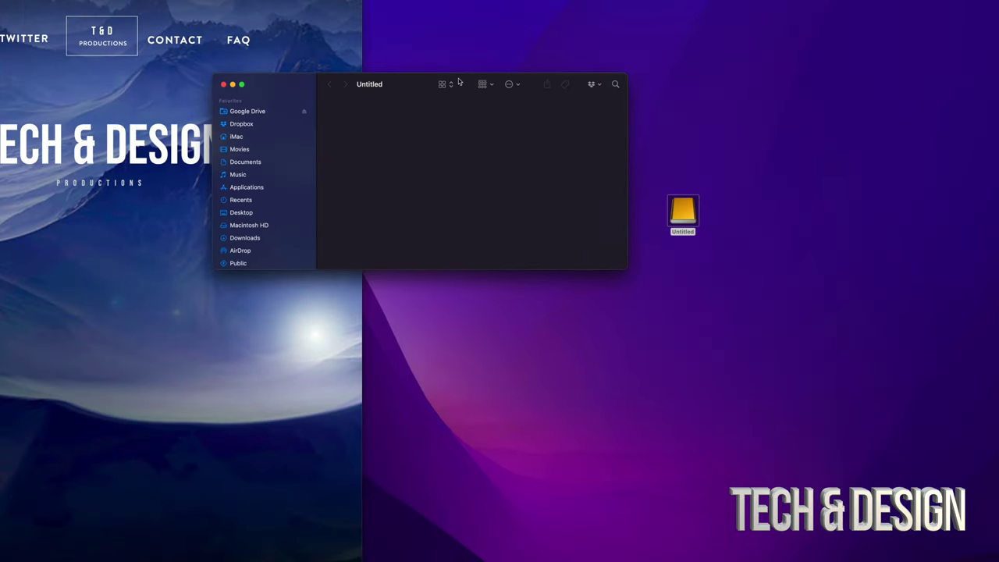
left_click_drag(309, 65, 554, 235)
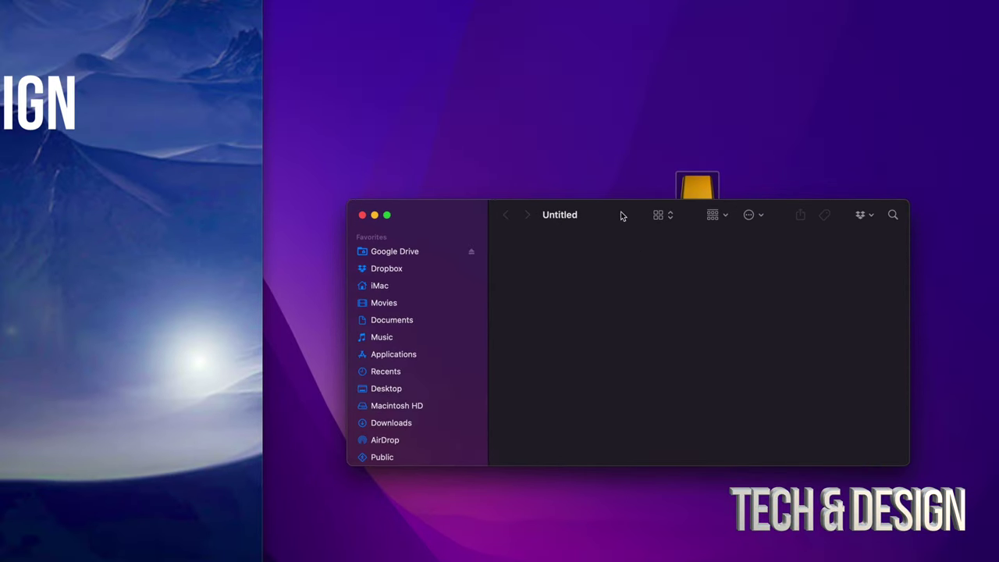
left_click_drag(620, 211, 590, 201)
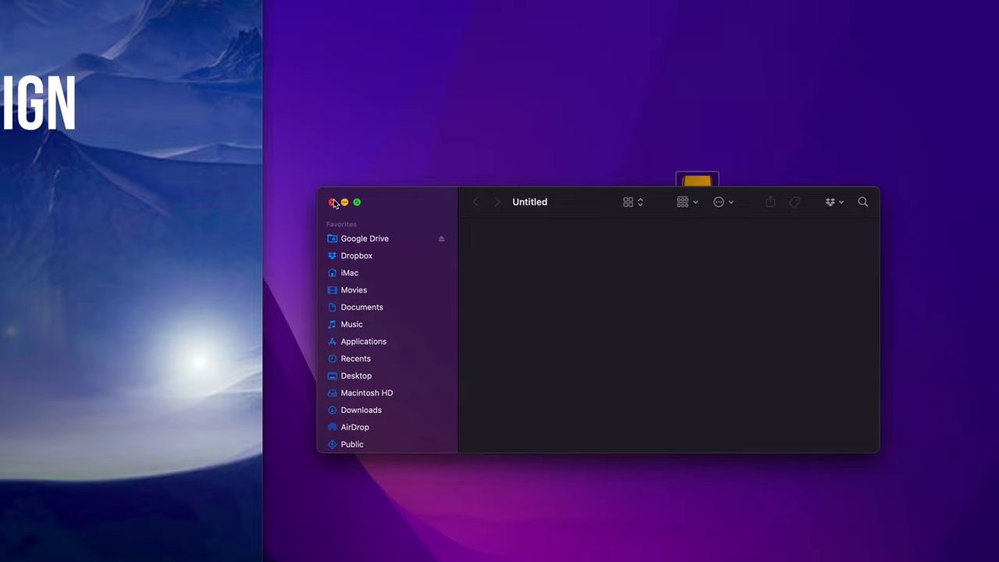
left_click(333, 202)
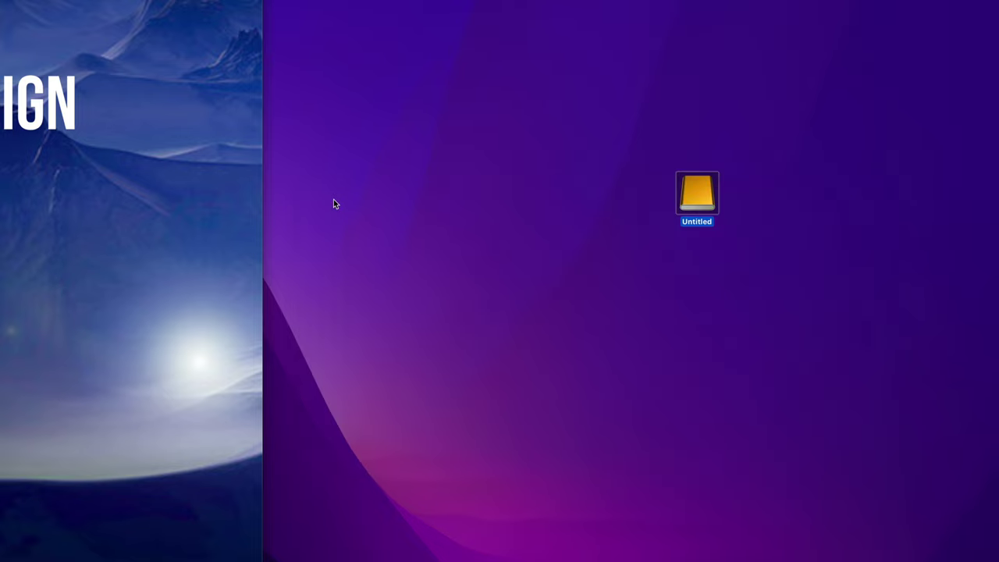
left_click(813, 148)
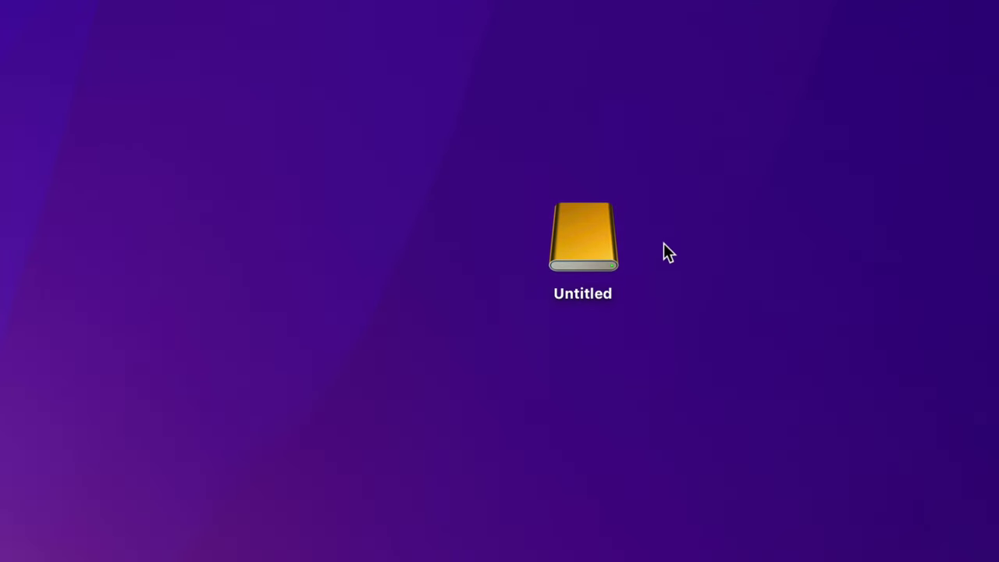